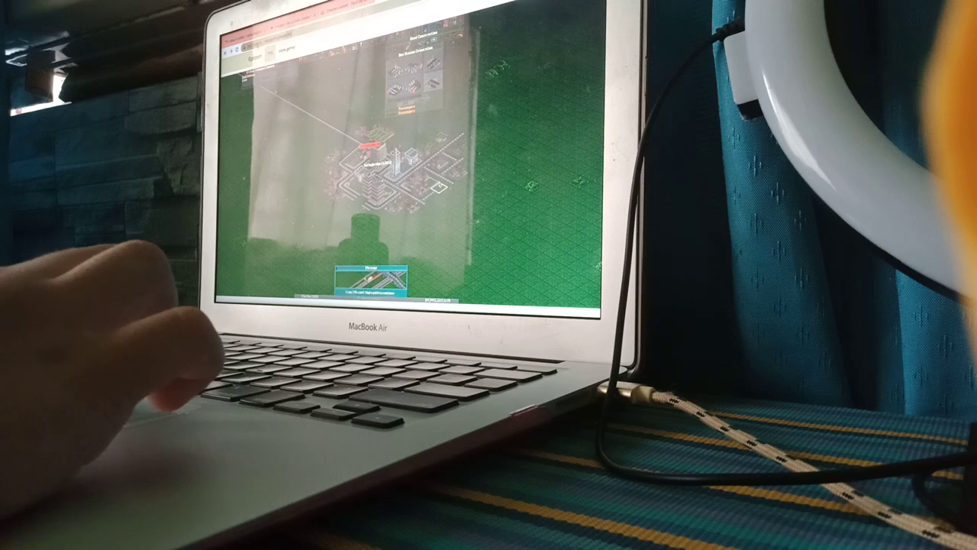
# Place a road station on a tile at the town's edge and close the road tools.
pyautogui.click(449, 180)
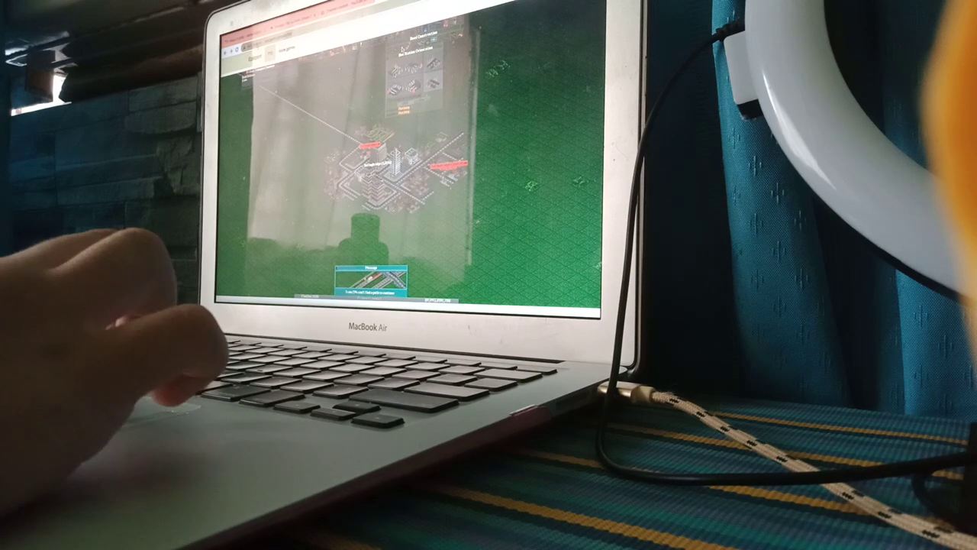
pyautogui.press('Escape')
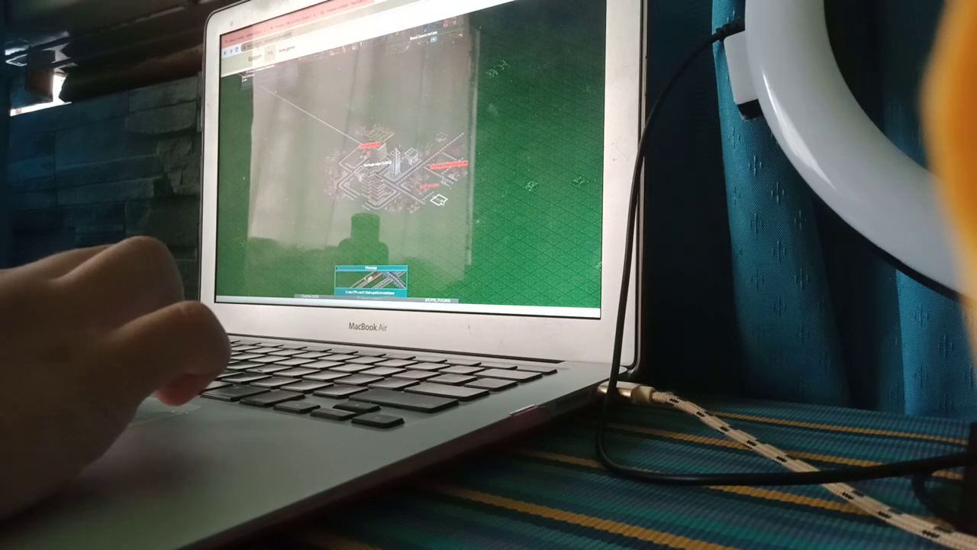
pyautogui.scroll(3, 412, 97)
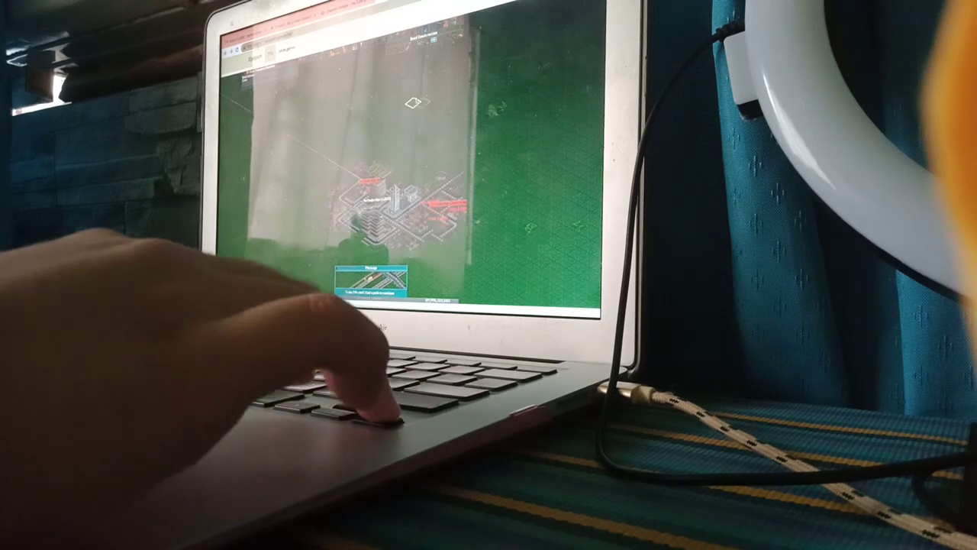
pyautogui.hscroll(-1, 412, 98)
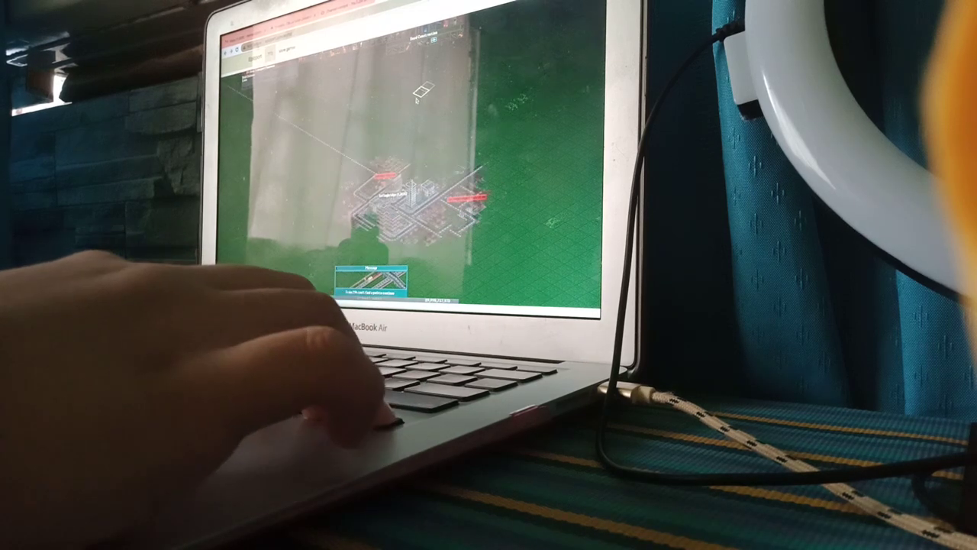
pyautogui.hscroll(-2, 412, 98)
pyautogui.hscroll(-2, 412, 98)
pyautogui.hscroll(-3, 412, 97)
pyautogui.scroll(1, 412, 152)
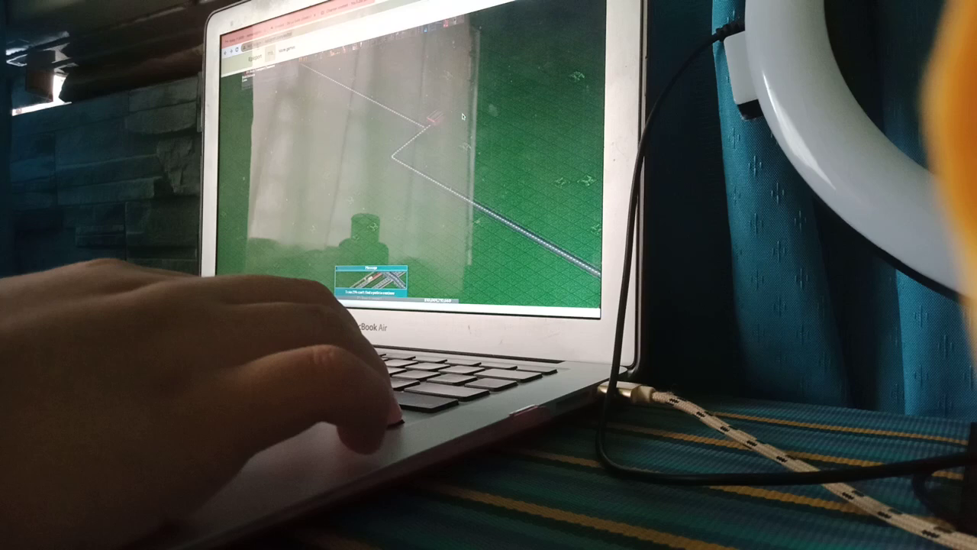
# Open the depot at the road bend and buy one new road vehicle.
pyautogui.click(434, 116)
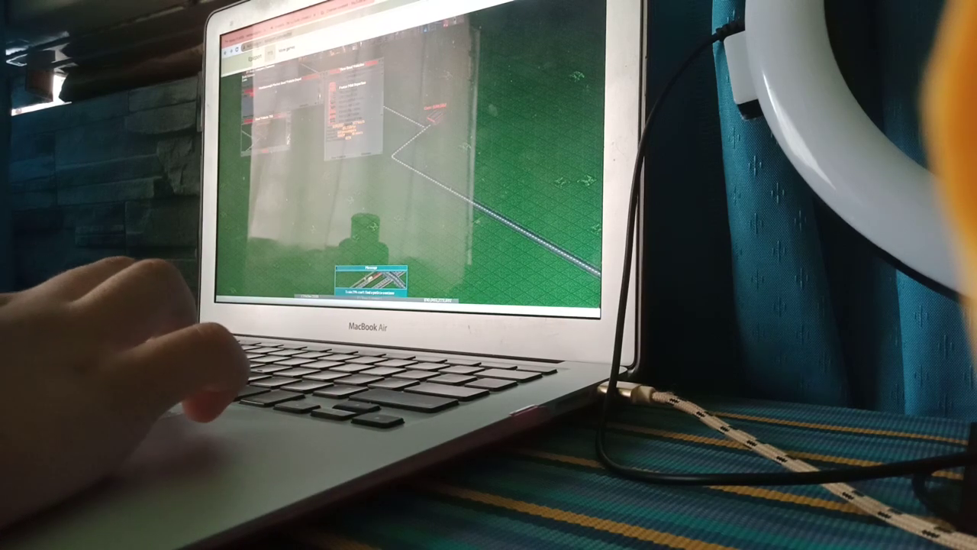
pyautogui.click(309, 141)
pyautogui.scroll(10, 408, 153)
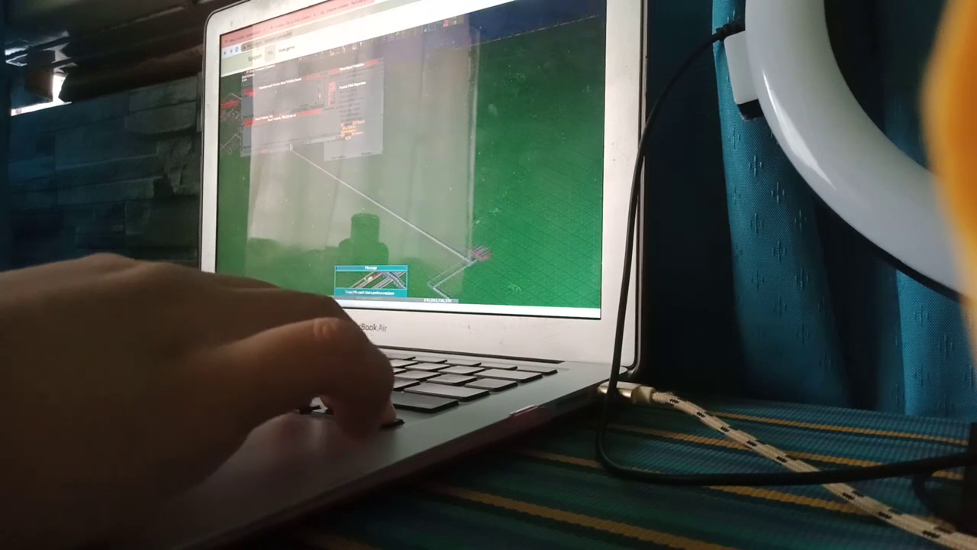
pyautogui.hscroll(5, 412, 175)
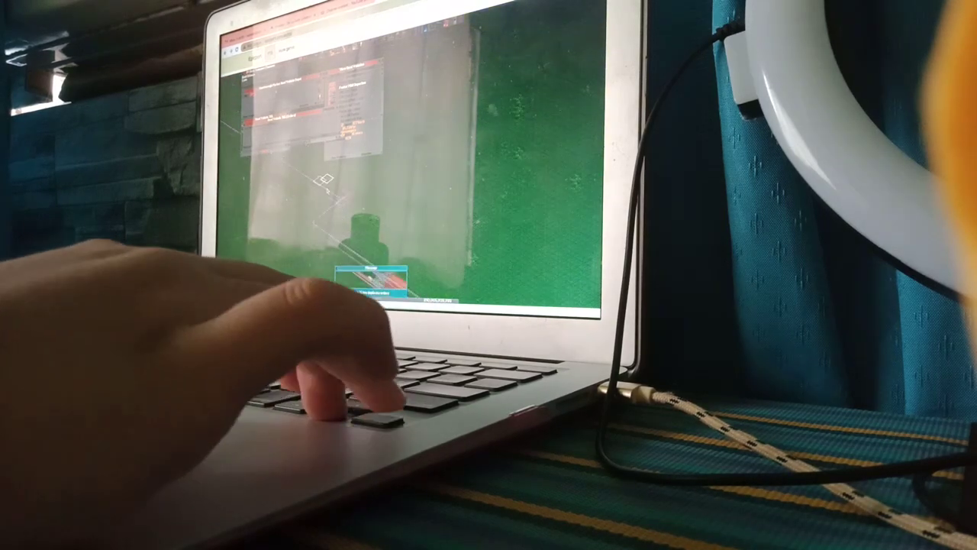
pyautogui.hscroll(-5, 419, 212)
pyautogui.hscroll(3, 420, 212)
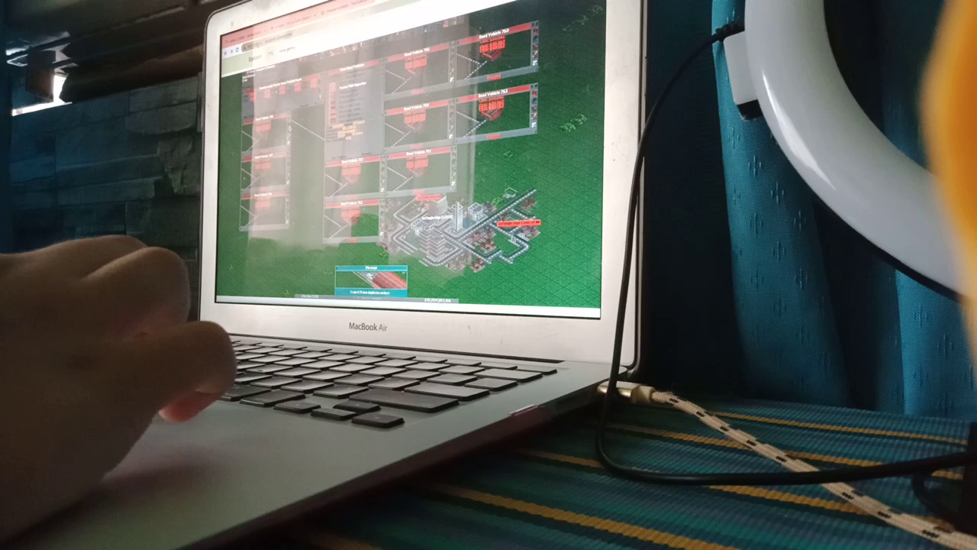
# Check Road Vehicle 765's orders, then close vehicle 763's window and four others.
pyautogui.click(482, 166)
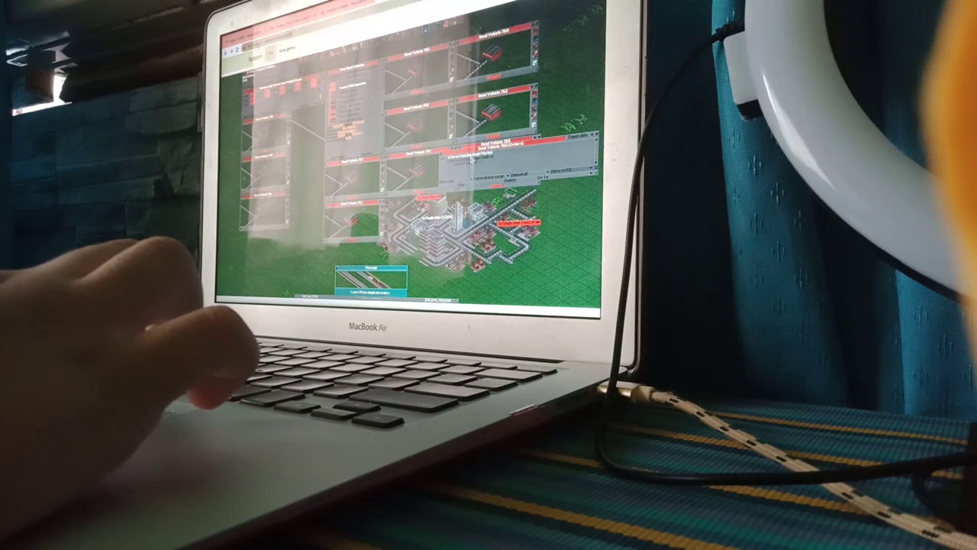
pyautogui.click(441, 145)
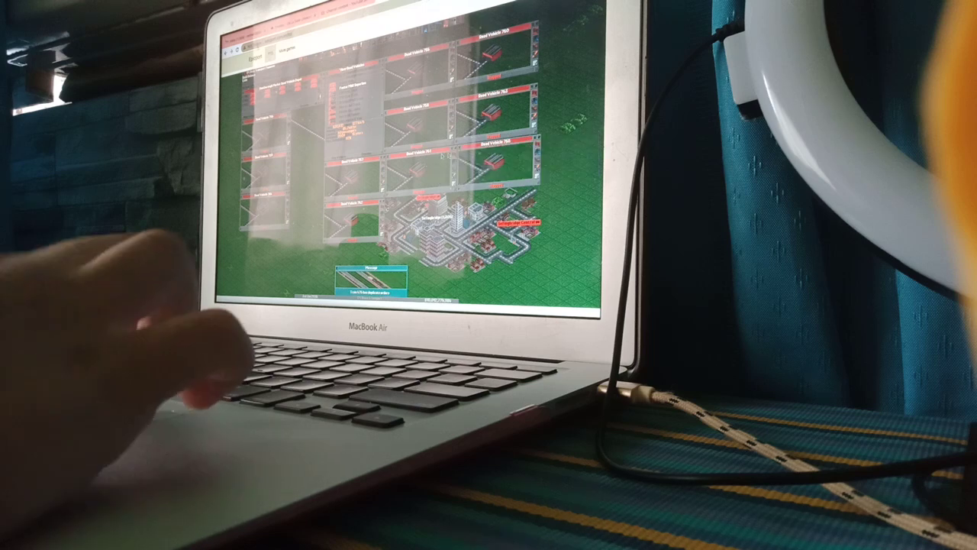
pyautogui.click(458, 97)
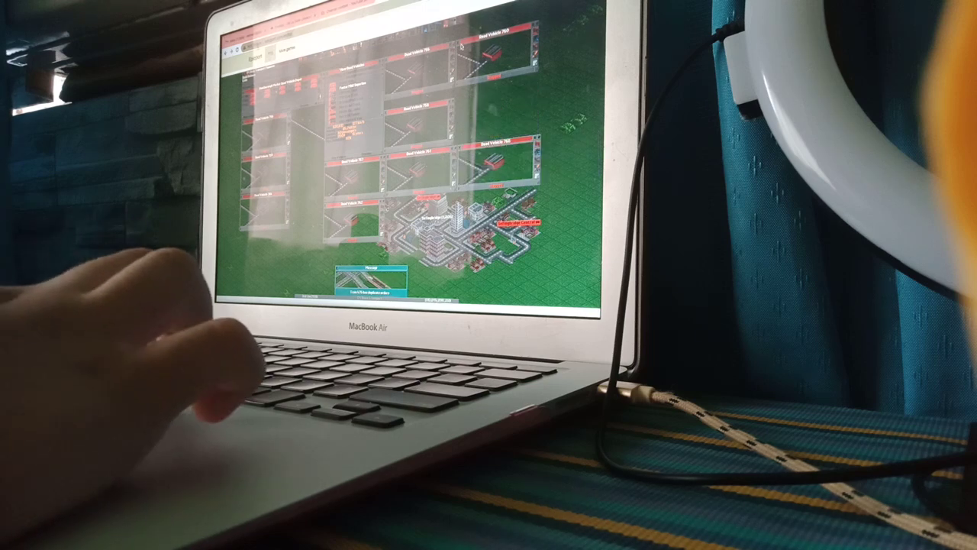
pyautogui.click(386, 51)
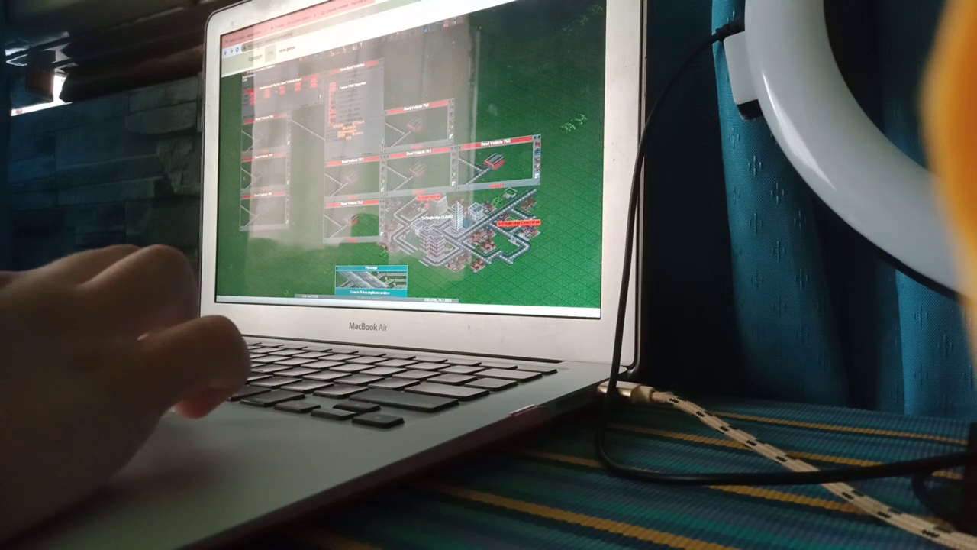
pyautogui.click(388, 150)
pyautogui.click(328, 159)
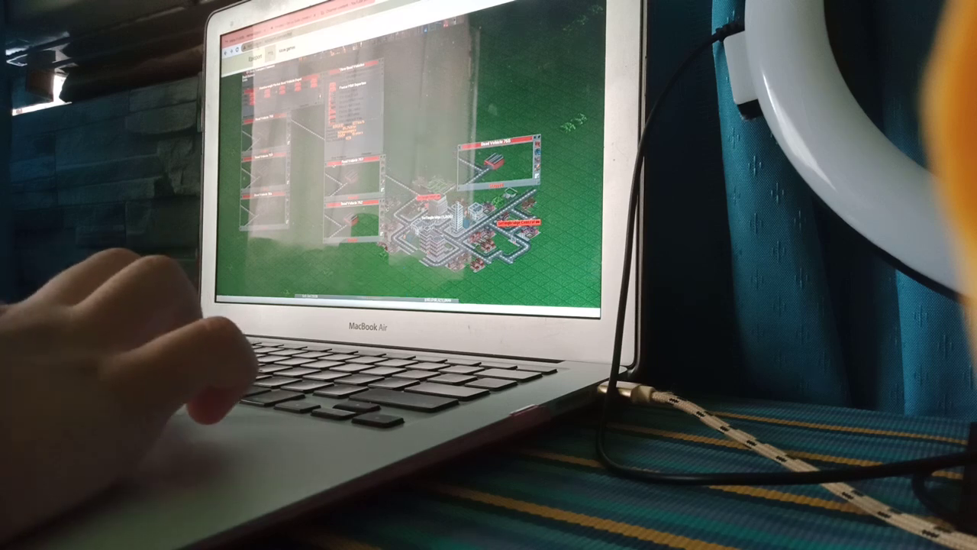
pyautogui.click(326, 204)
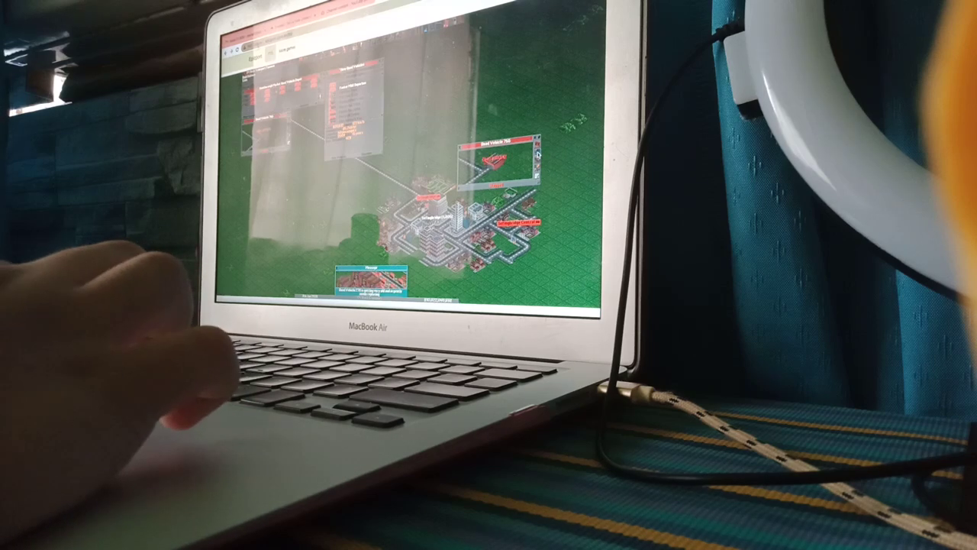
# Clone the road vehicle, then close the windows of vehicles 769, 771, 770 and two others.
pyautogui.click(537, 155)
pyautogui.click(537, 155)
pyautogui.click(537, 155)
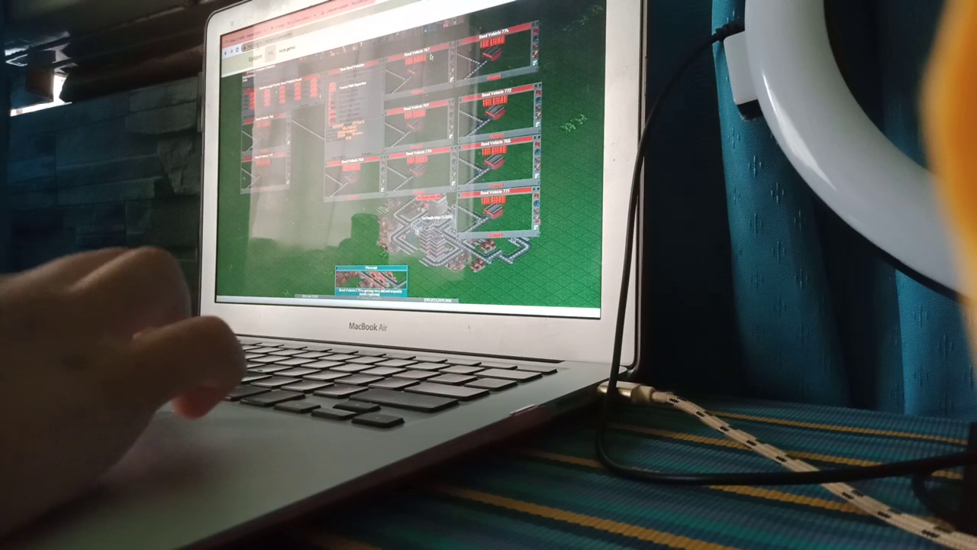
pyautogui.click(461, 90)
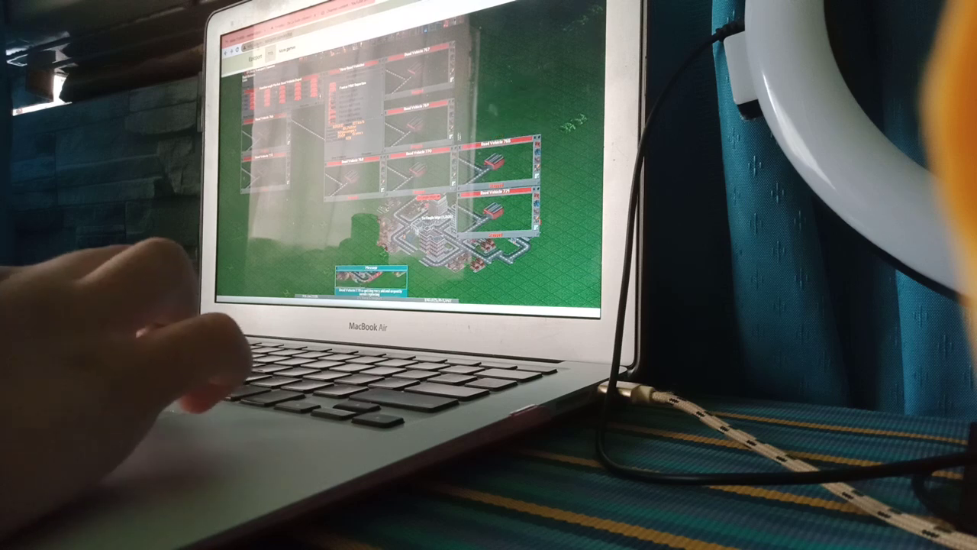
pyautogui.click(461, 142)
pyautogui.click(461, 191)
pyautogui.click(390, 150)
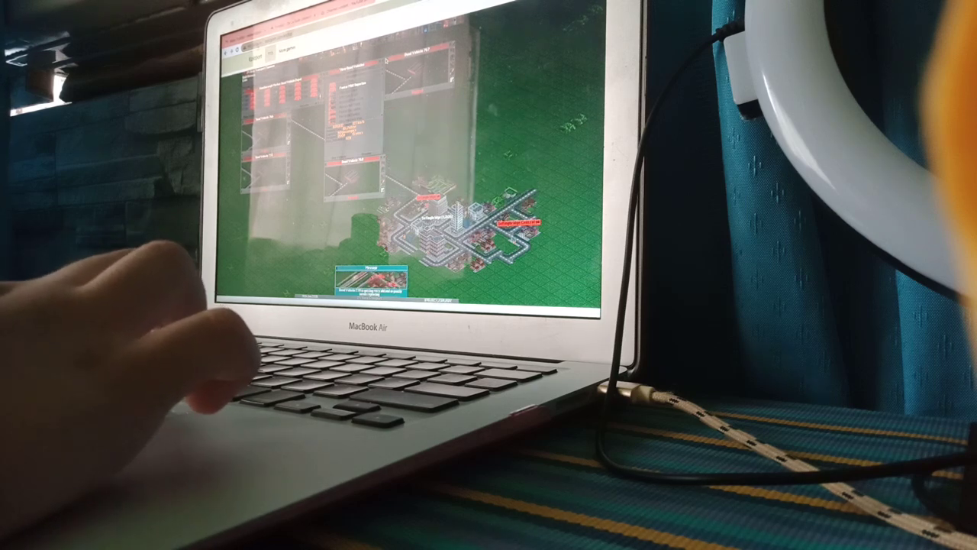
pyautogui.click(329, 159)
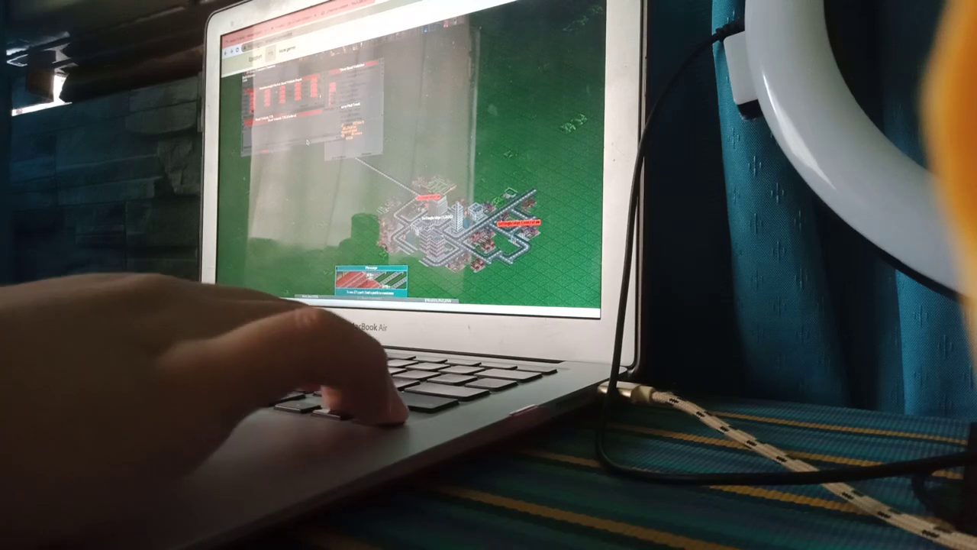
pyautogui.scroll(10, 359, 167)
pyautogui.scroll(10, 307, 141)
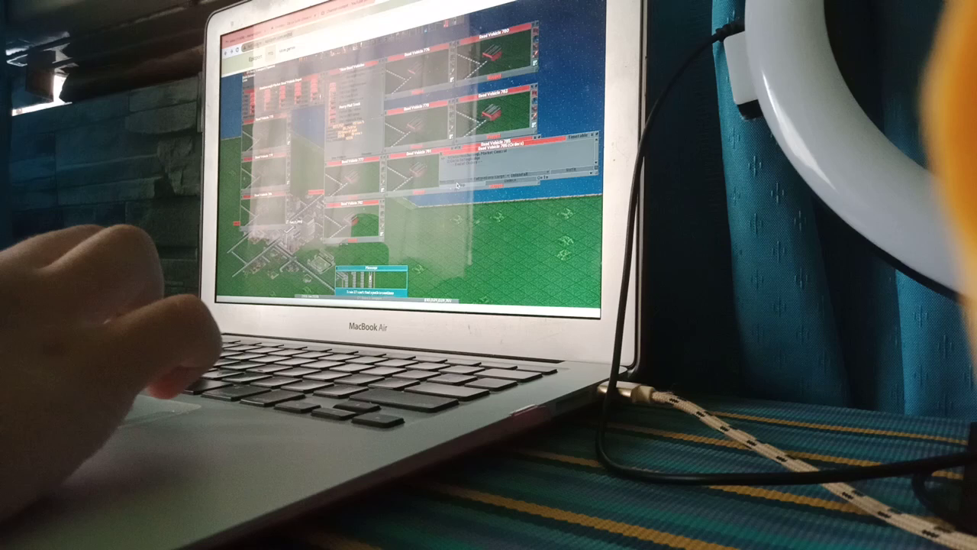
# Close Road Vehicle 785's orders and clone the vehicle five more times.
pyautogui.click(538, 154)
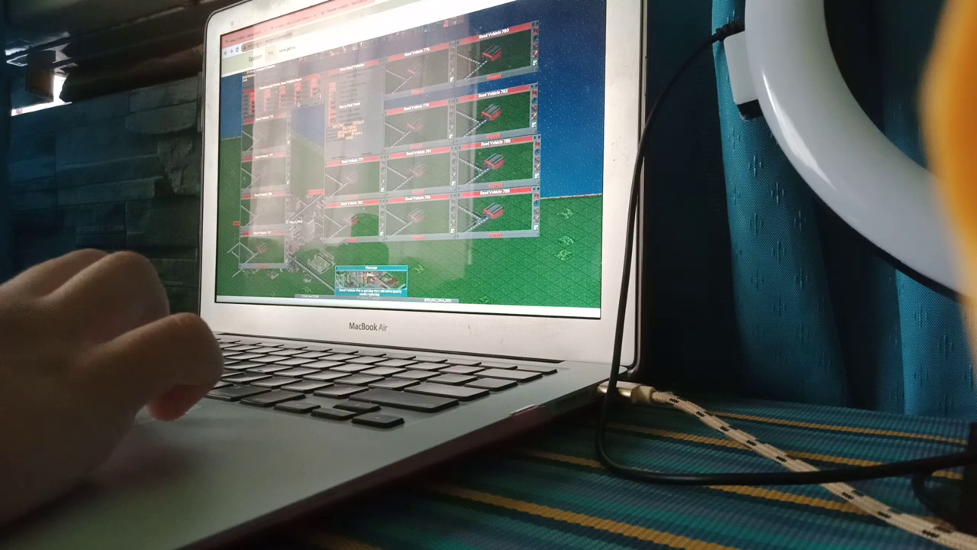
pyautogui.click(542, 208)
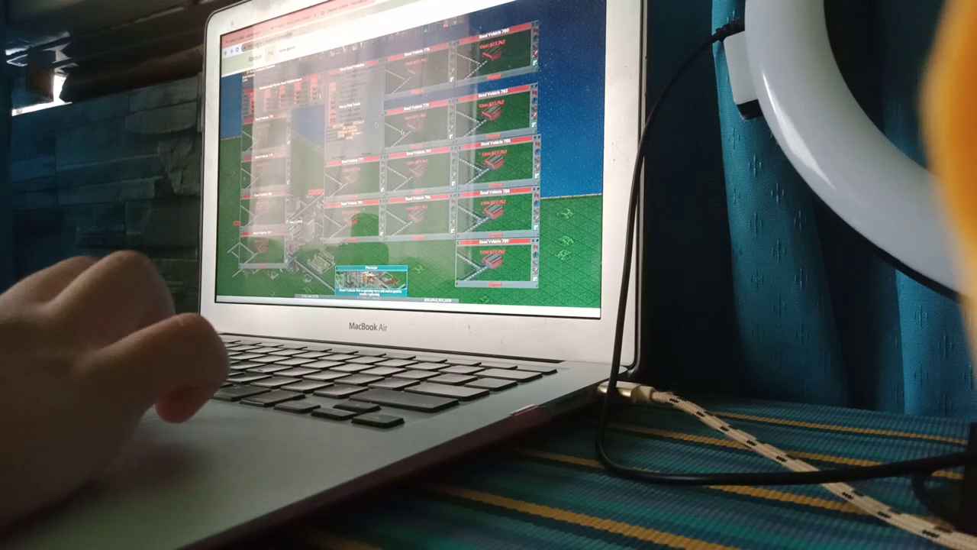
pyautogui.click(538, 256)
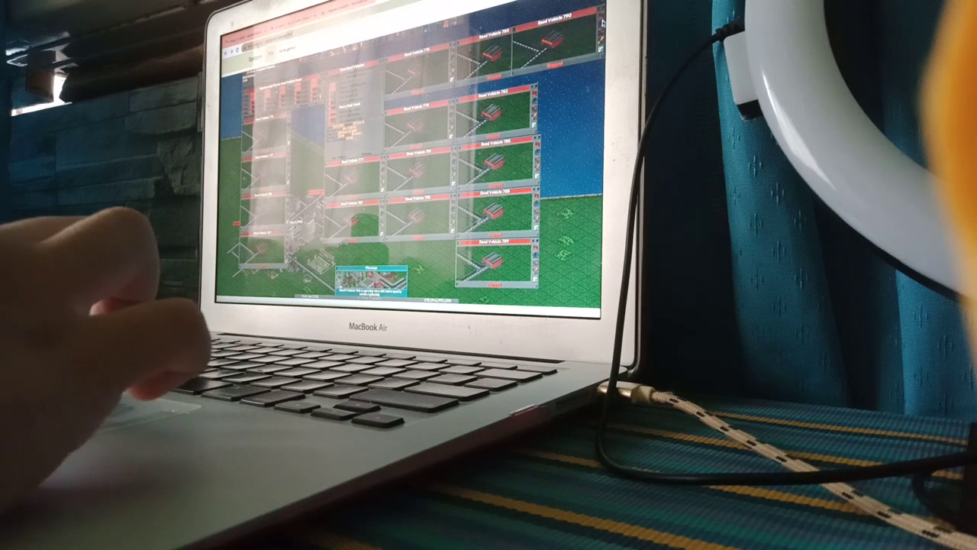
pyautogui.click(538, 255)
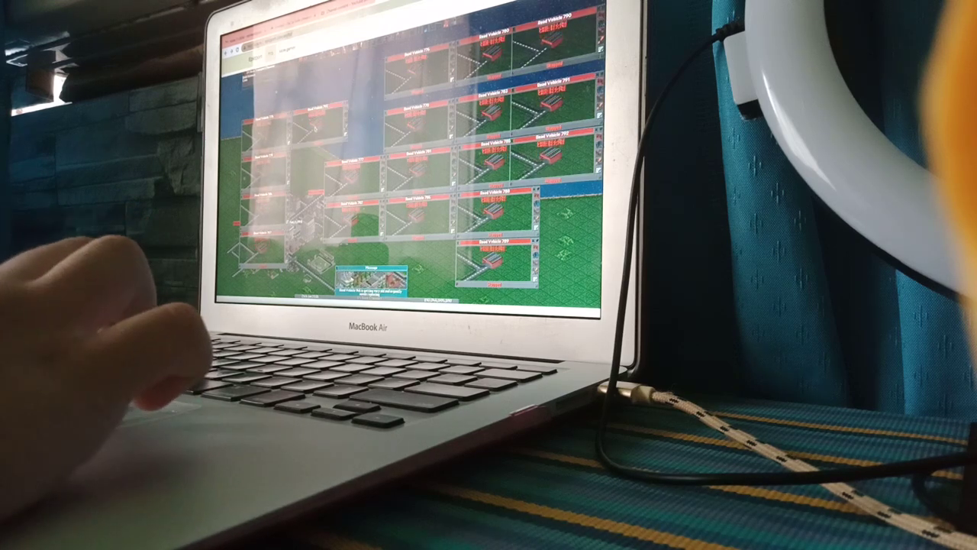
pyautogui.click(538, 255)
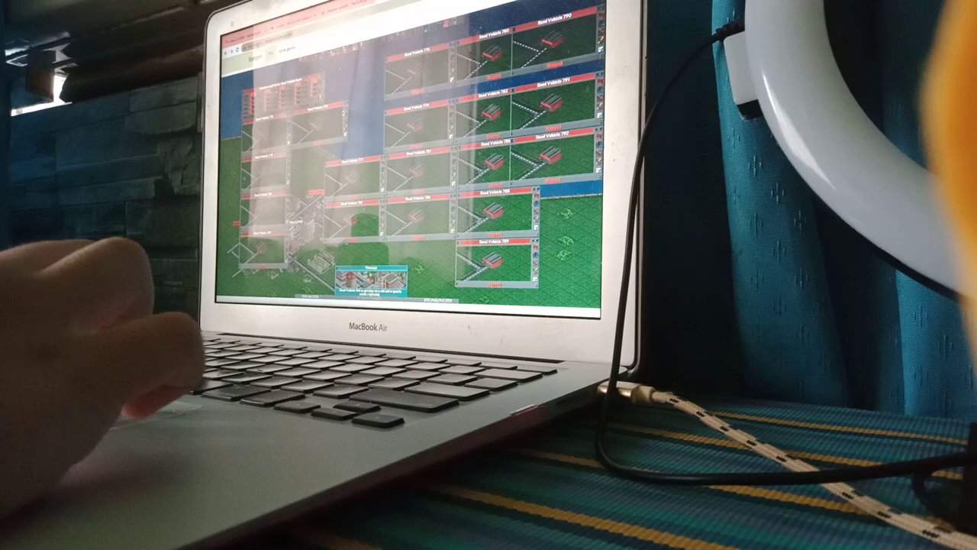
pyautogui.click(538, 256)
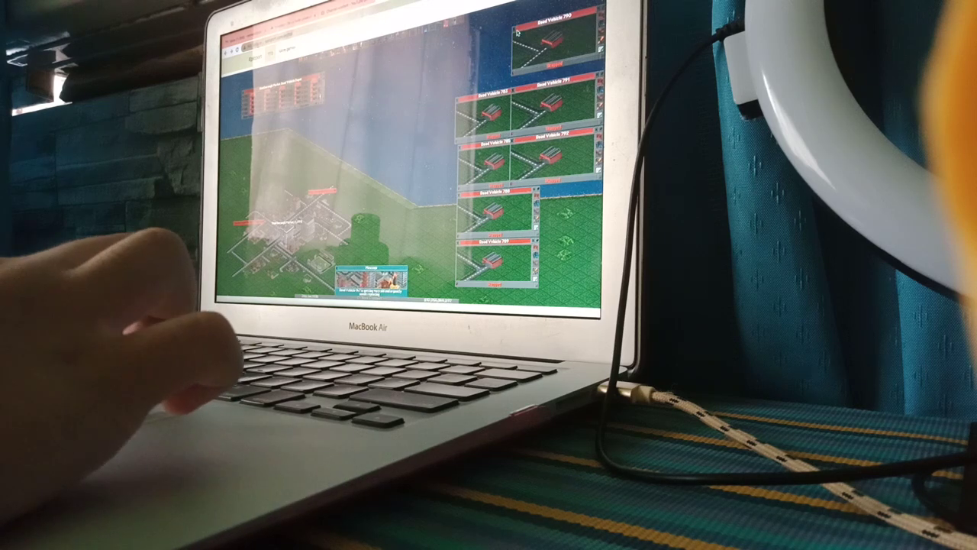
# Close the windows of vehicles 791, 789 and three others, and dismiss the map info panel.
pyautogui.click(514, 81)
pyautogui.click(512, 137)
pyautogui.click(460, 142)
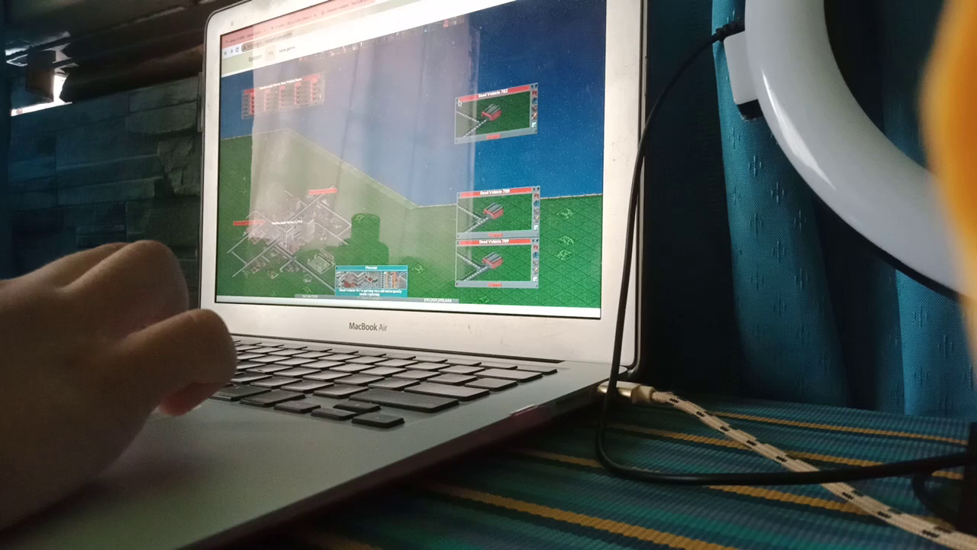
pyautogui.click(459, 95)
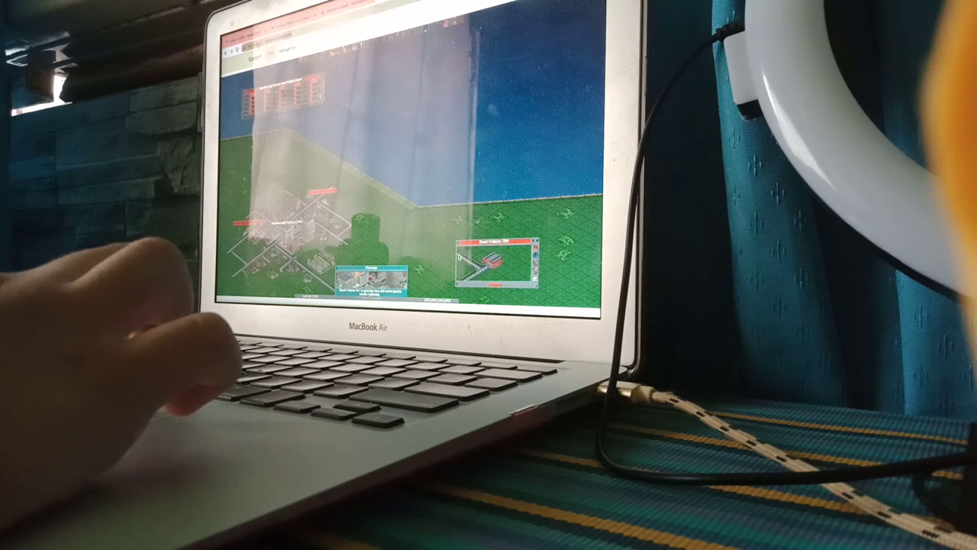
pyautogui.click(459, 243)
pyautogui.scroll(-3, 408, 161)
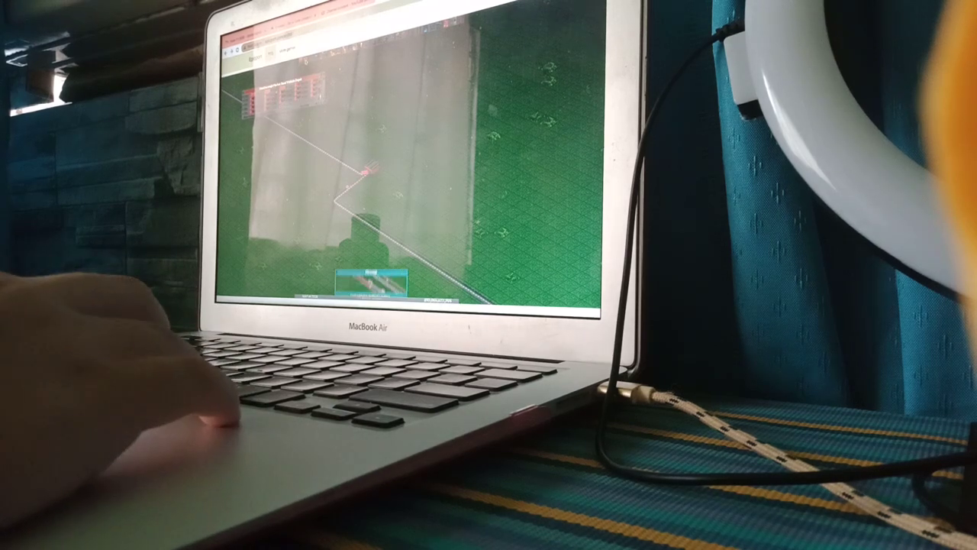
pyautogui.click(310, 102)
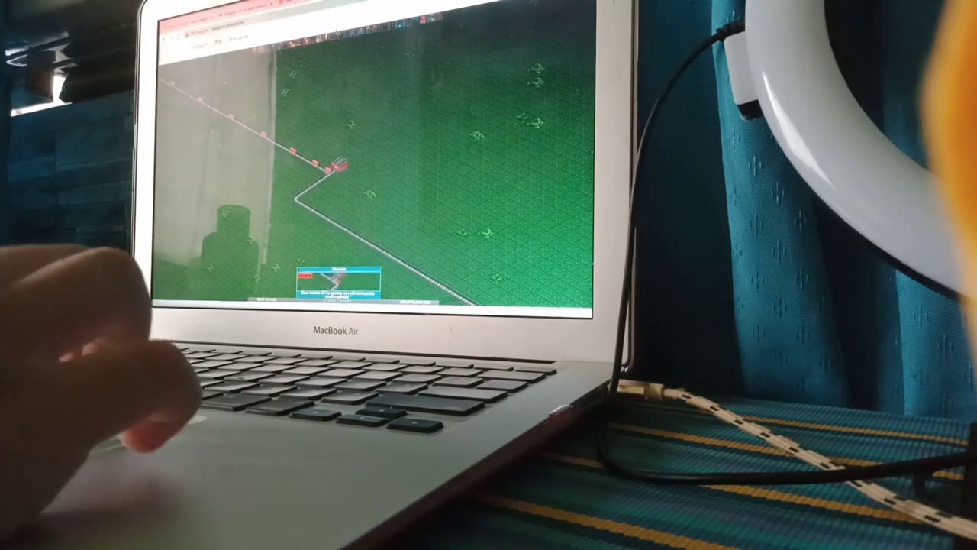
pyautogui.scroll(5, 344, 152)
pyautogui.scroll(-5, 378, 29)
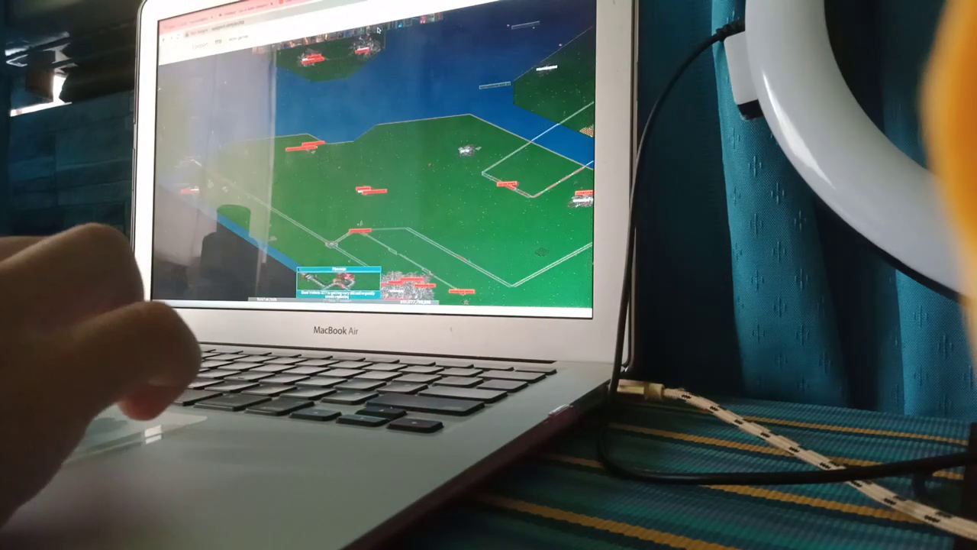
pyautogui.scroll(5, 378, 29)
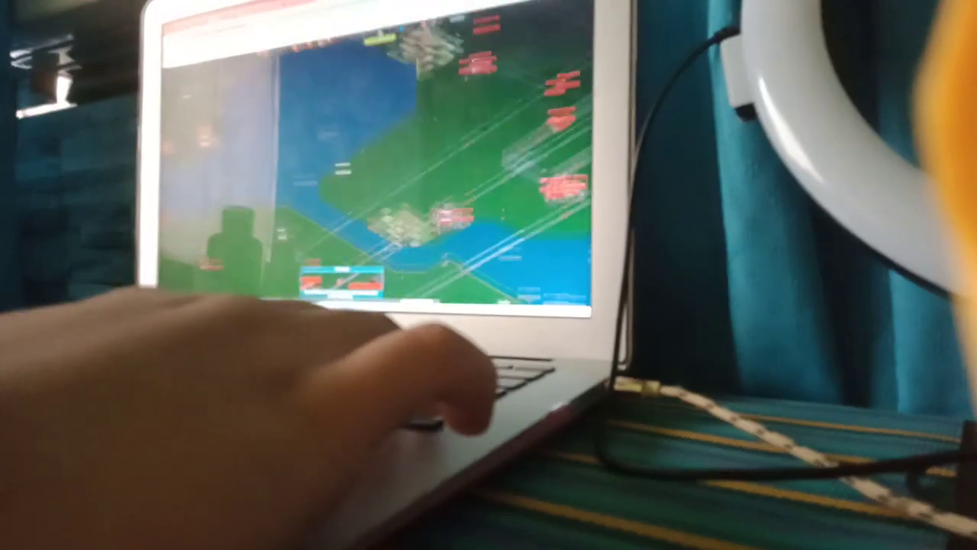
pyautogui.scroll(5, 378, 29)
pyautogui.scroll(5, 378, 29)
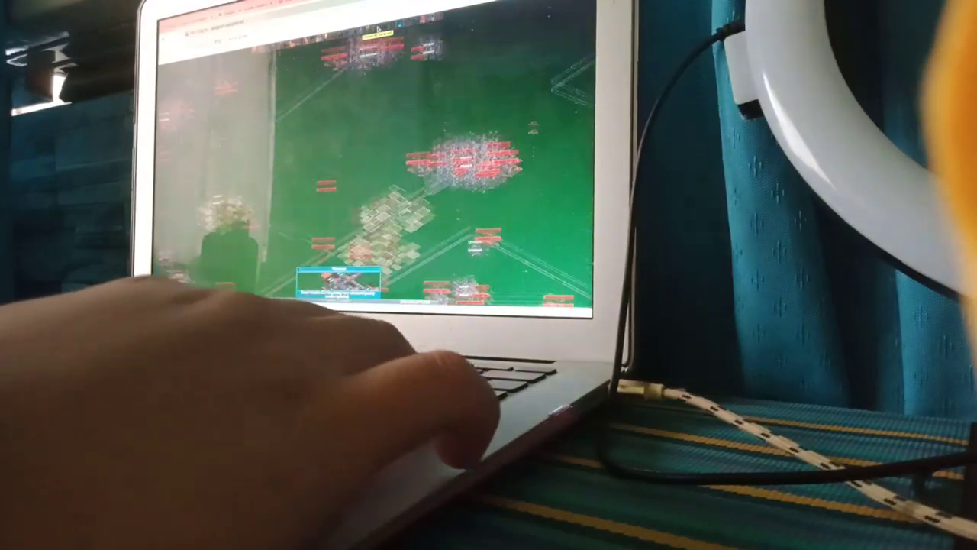
pyautogui.scroll(5, 378, 29)
pyautogui.scroll(2, 378, 29)
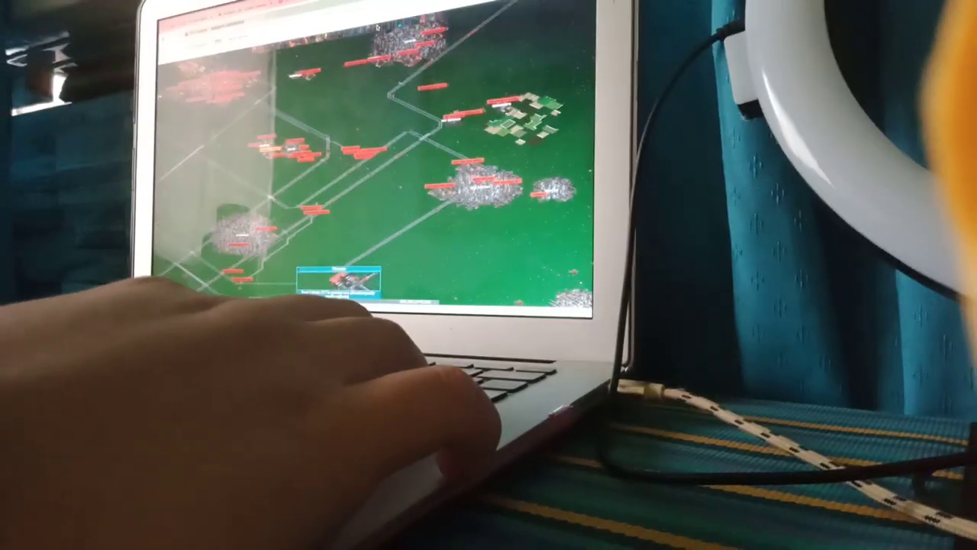
pyautogui.scroll(3, 374, 29)
pyautogui.scroll(3, 374, 29)
pyautogui.scroll(2, 372, 29)
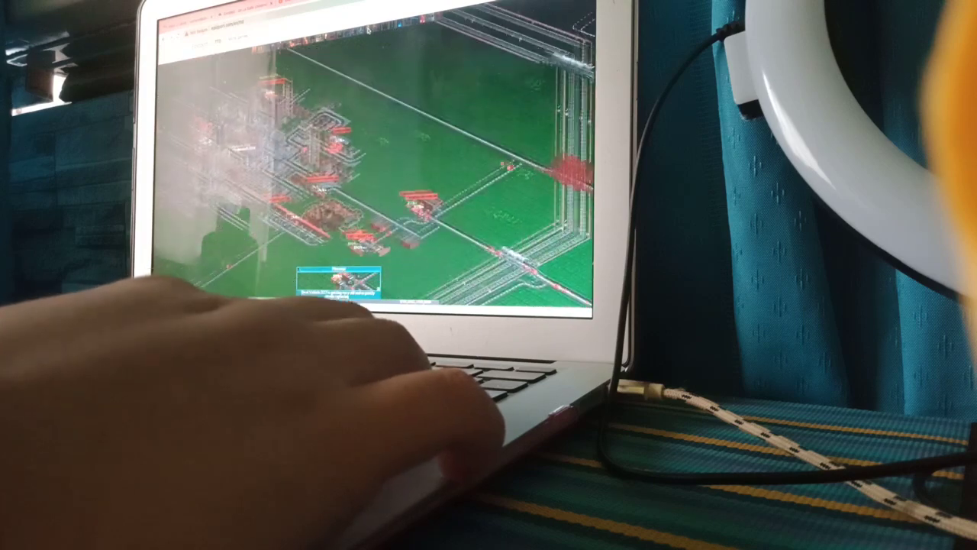
pyautogui.scroll(2, 369, 29)
pyautogui.scroll(-2, 368, 29)
pyautogui.scroll(3, 366, 34)
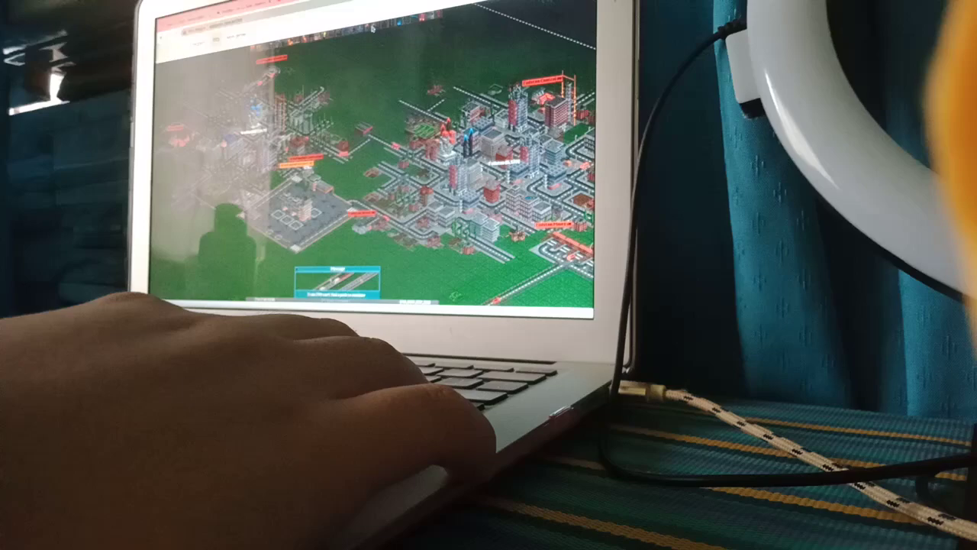
pyautogui.scroll(2, 374, 168)
pyautogui.scroll(2, 374, 168)
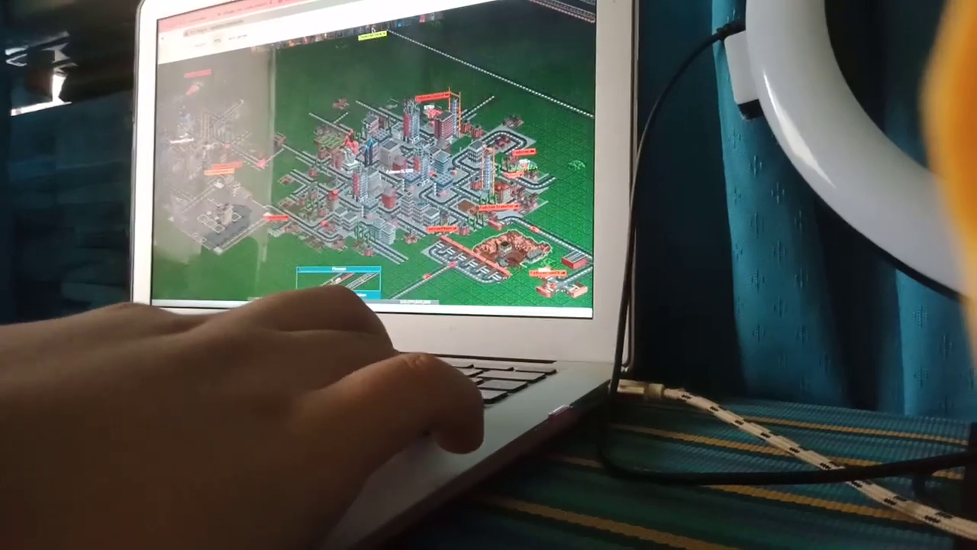
pyautogui.scroll(3, 376, 29)
pyautogui.scroll(1, 376, 29)
pyautogui.scroll(-3, 375, 29)
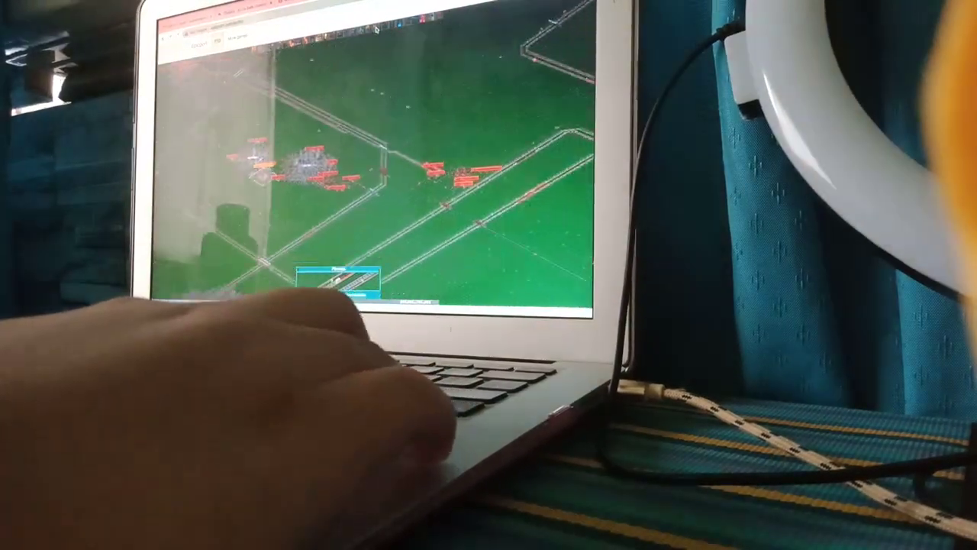
pyautogui.scroll(-1, 374, 29)
pyautogui.scroll(3, 372, 29)
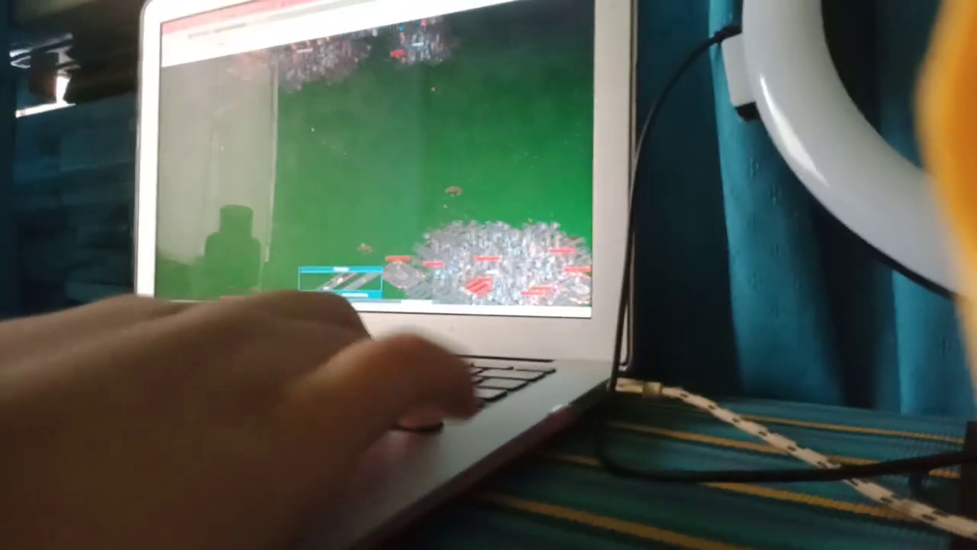
pyautogui.scroll(-2, 372, 31)
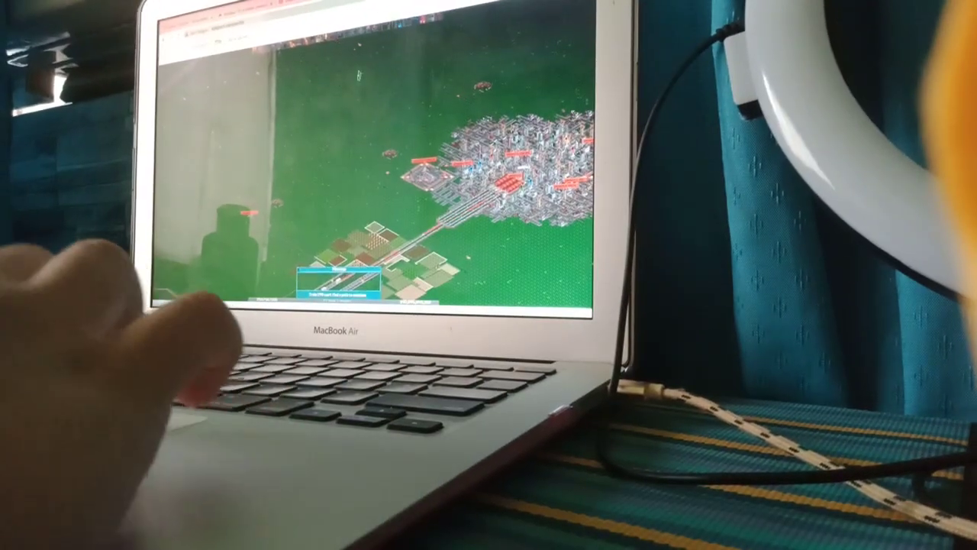
pyautogui.scroll(3, 365, 53)
pyautogui.scroll(-3, 357, 82)
pyautogui.scroll(3, 357, 81)
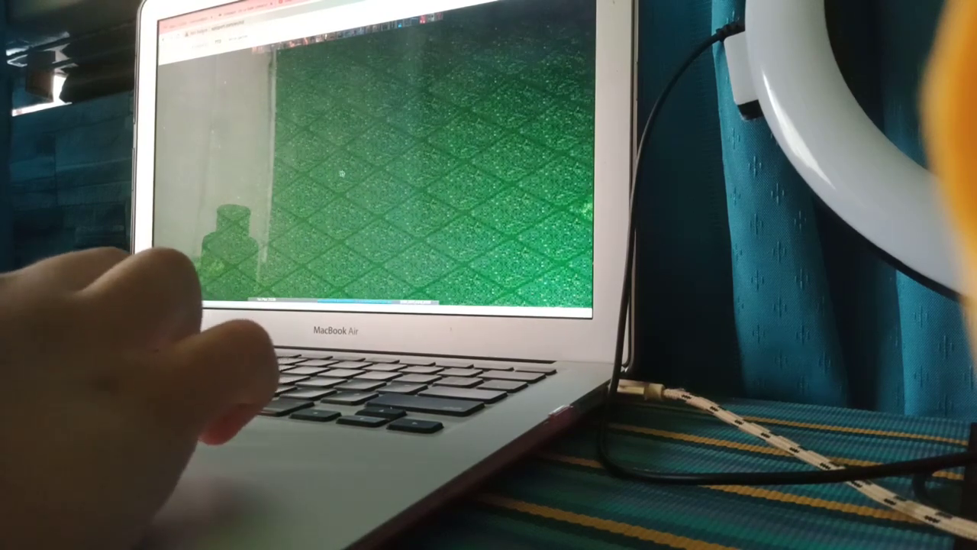
pyautogui.scroll(3, 350, 172)
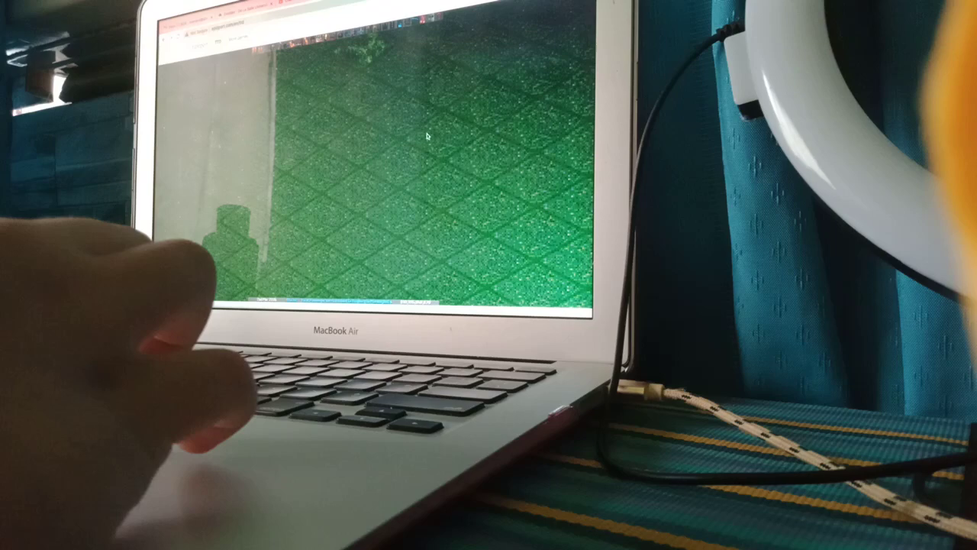
pyautogui.scroll(5, 428, 139)
pyautogui.scroll(-3, 427, 138)
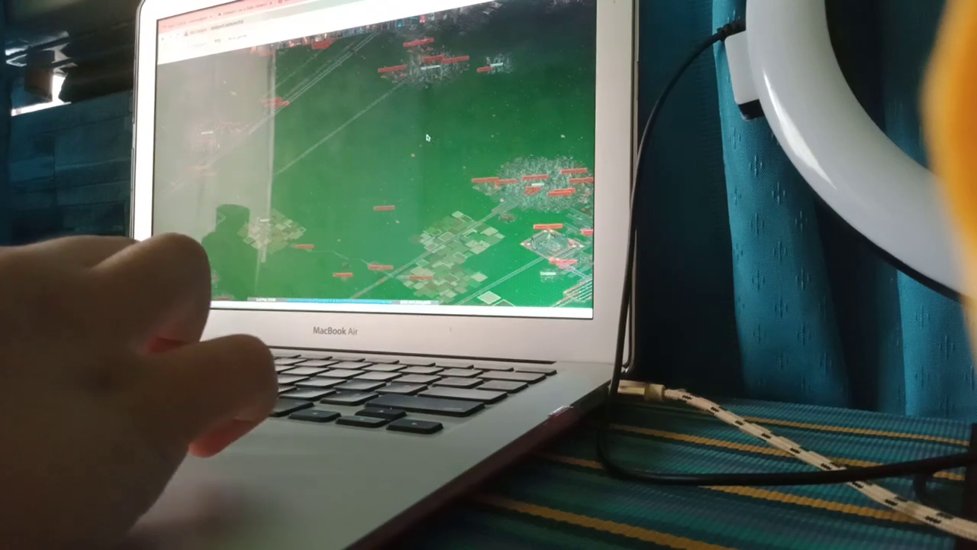
pyautogui.scroll(-3, 427, 138)
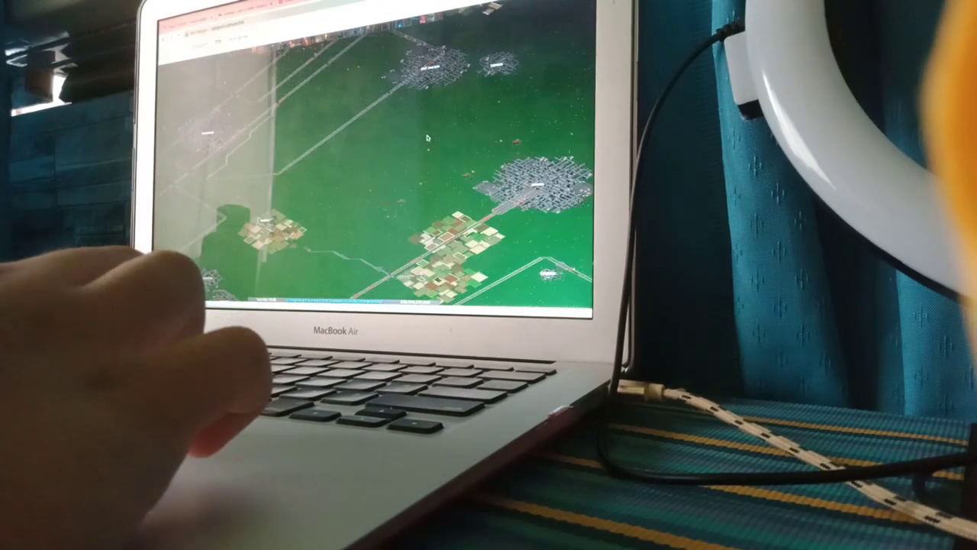
pyautogui.scroll(3, 428, 138)
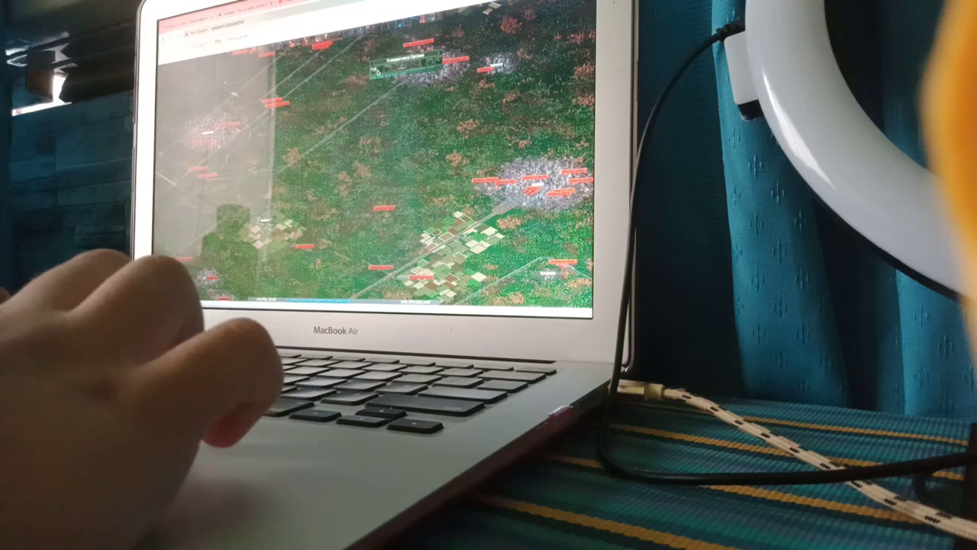
# Make the trees transparent and scroll the map down toward the lake.
pyautogui.hotkey('ctrl', '2')
pyautogui.press('Down')
pyautogui.press('Down')
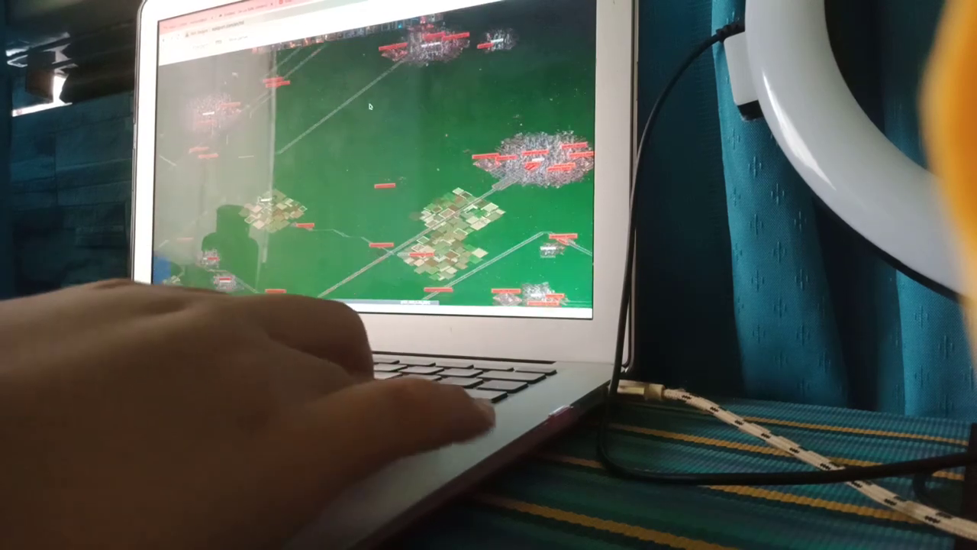
pyautogui.press('Down')
pyautogui.press('Down')
pyautogui.press('Down')
pyautogui.press('Down')
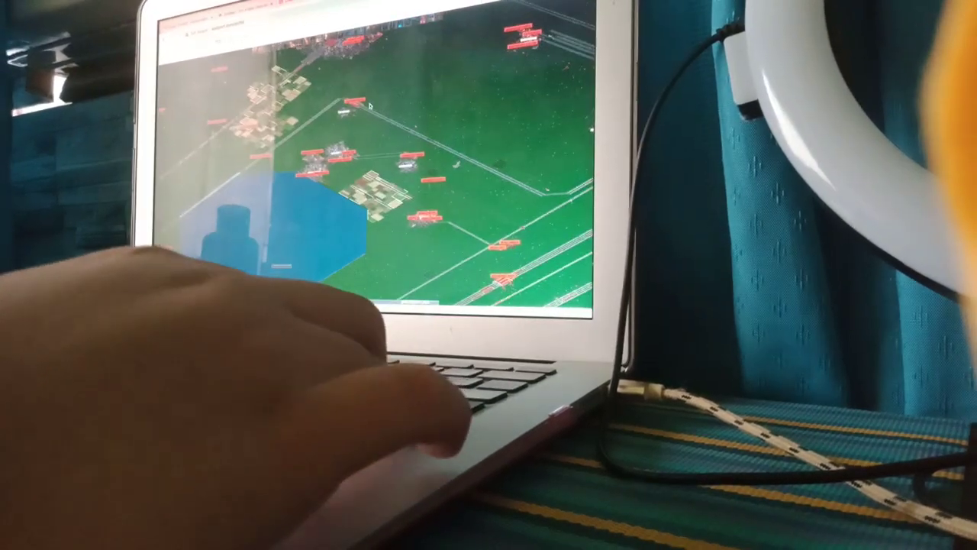
pyautogui.press('Down')
pyautogui.press('Down')
pyautogui.press('Down')
pyautogui.press('Down')
pyautogui.press('Down')
pyautogui.press('Down')
pyautogui.press('Down')
pyautogui.press('Down')
pyautogui.press('Down')
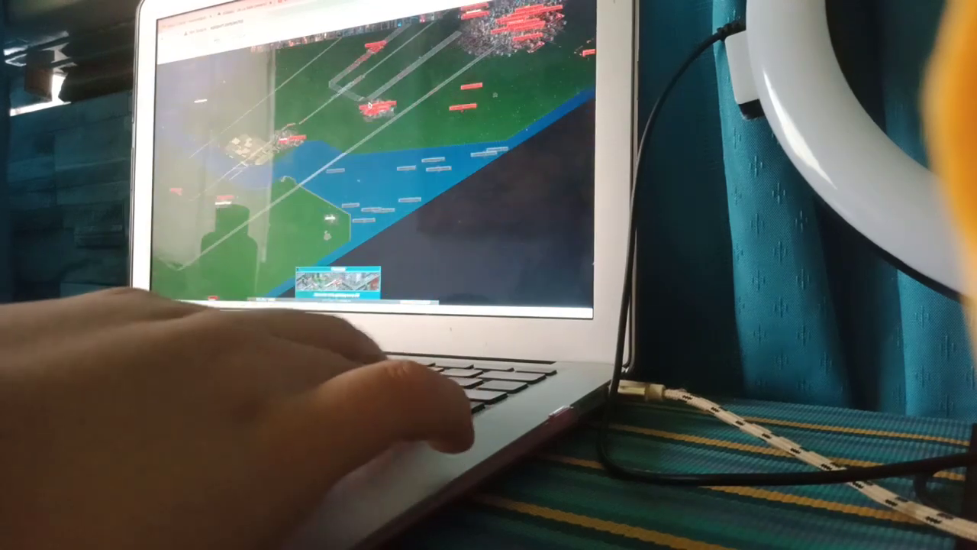
# Scroll past the lake to the town beside the rail lines and water.
pyautogui.press('Down')
pyautogui.press('Down')
pyautogui.press('Down')
pyautogui.press('Down')
pyautogui.press('Down')
pyautogui.press('Down')
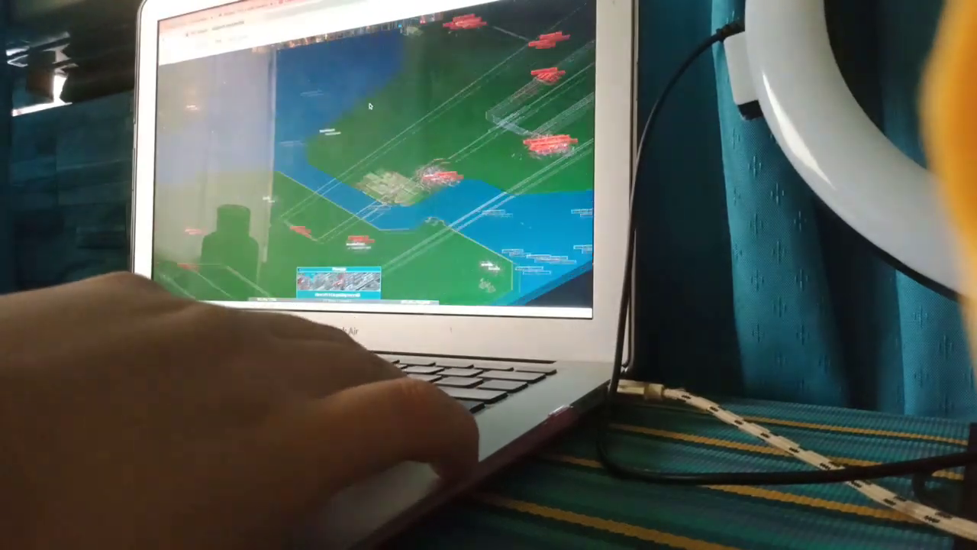
pyautogui.press('Down')
pyautogui.press('Down')
pyautogui.press('Down')
pyautogui.press('Down')
pyautogui.press('Down')
pyautogui.press('Down')
pyautogui.press('Down')
pyautogui.press('Down')
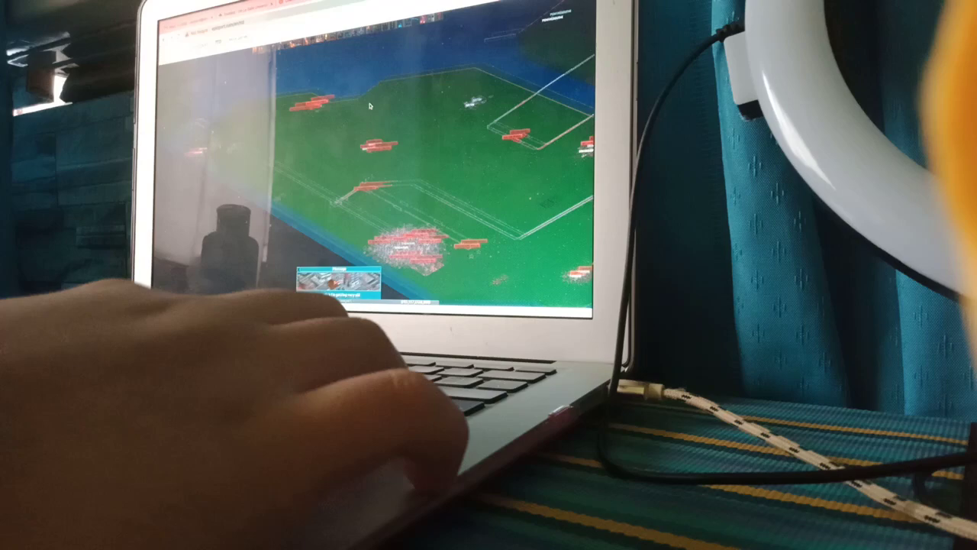
pyautogui.press('Down')
pyautogui.press('Down')
pyautogui.press('Up')
pyautogui.press('Up')
pyautogui.press('Up')
pyautogui.press('Up')
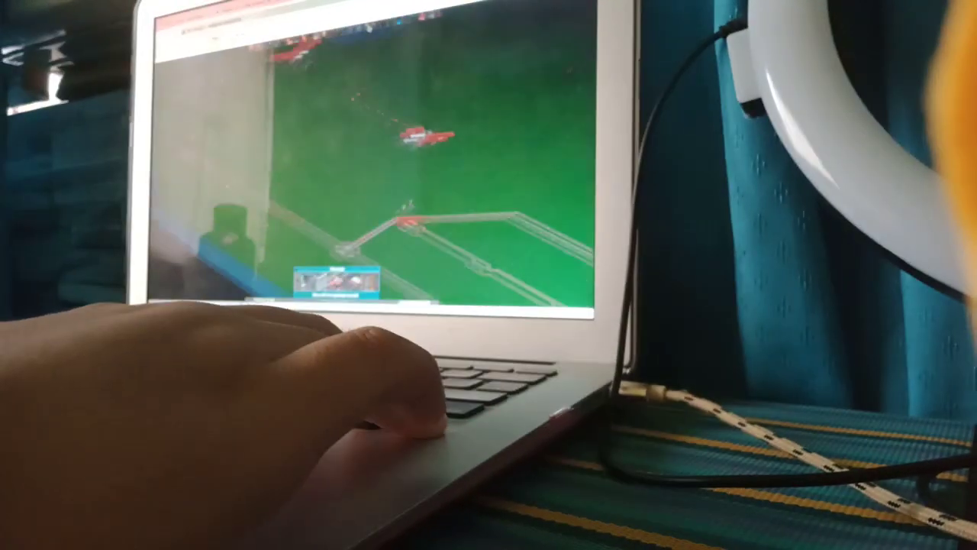
pyautogui.press('Up')
pyautogui.press('Up')
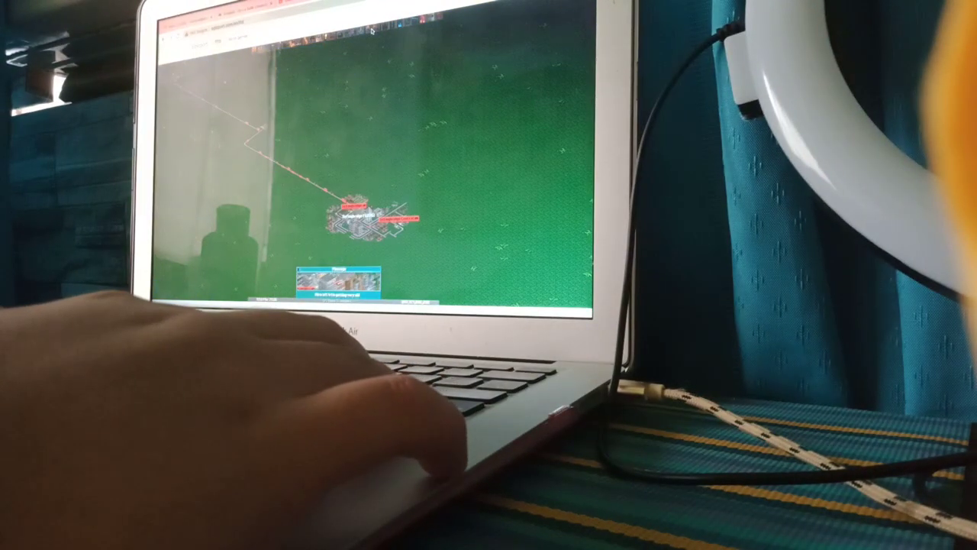
pyautogui.press('Down')
pyautogui.press('Down')
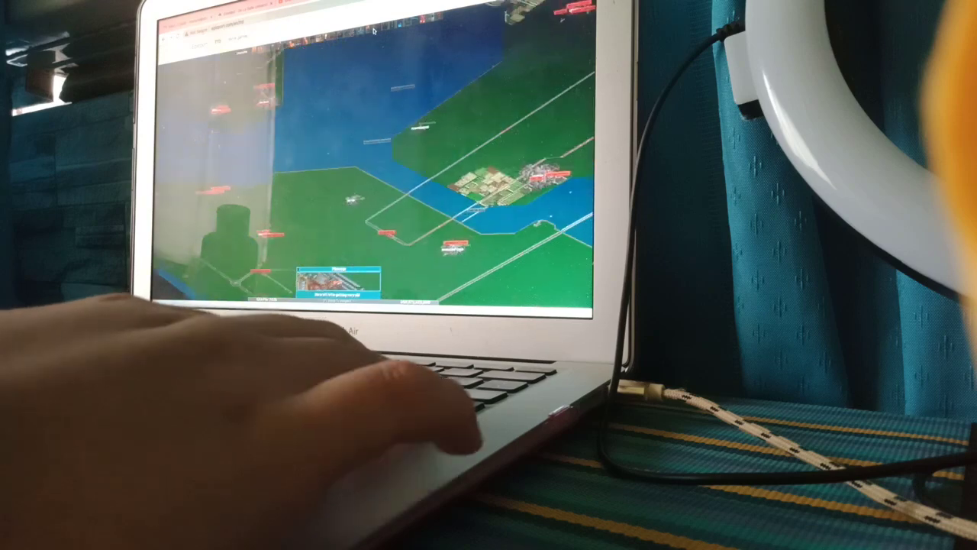
pyautogui.press('Down')
pyautogui.press('Down')
pyautogui.press('Down')
pyautogui.press('Down')
pyautogui.press('Down')
pyautogui.press('Down')
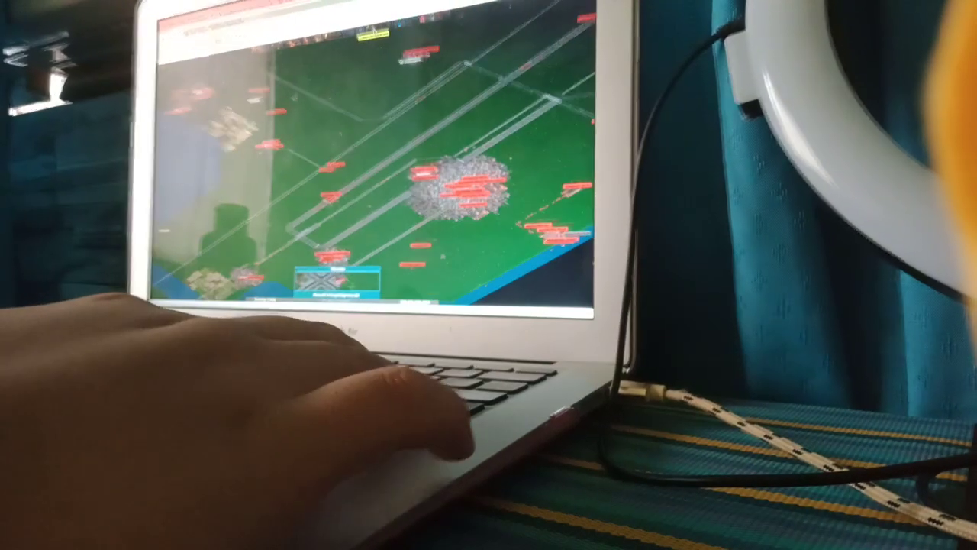
pyautogui.scroll(5, 374, 167)
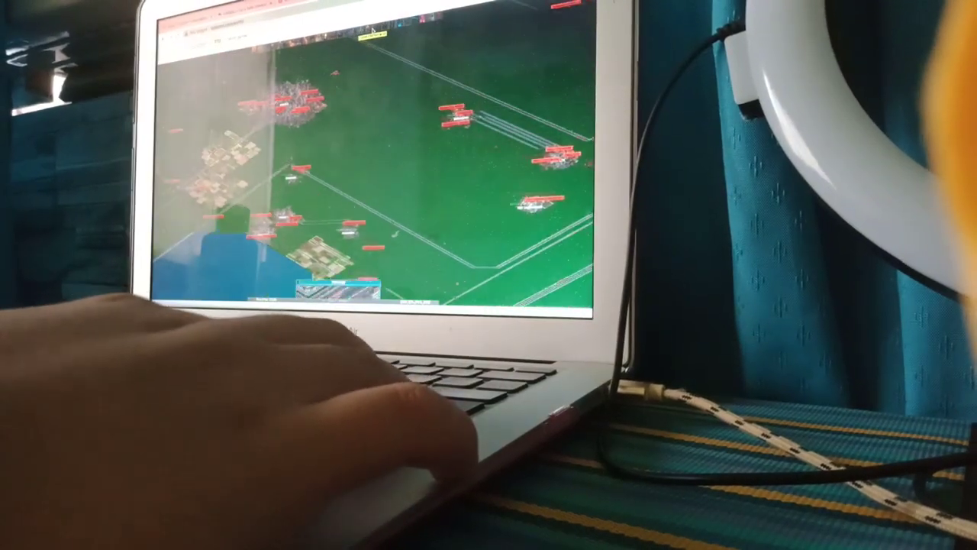
pyautogui.scroll(3, 369, 29)
pyautogui.scroll(3, 369, 29)
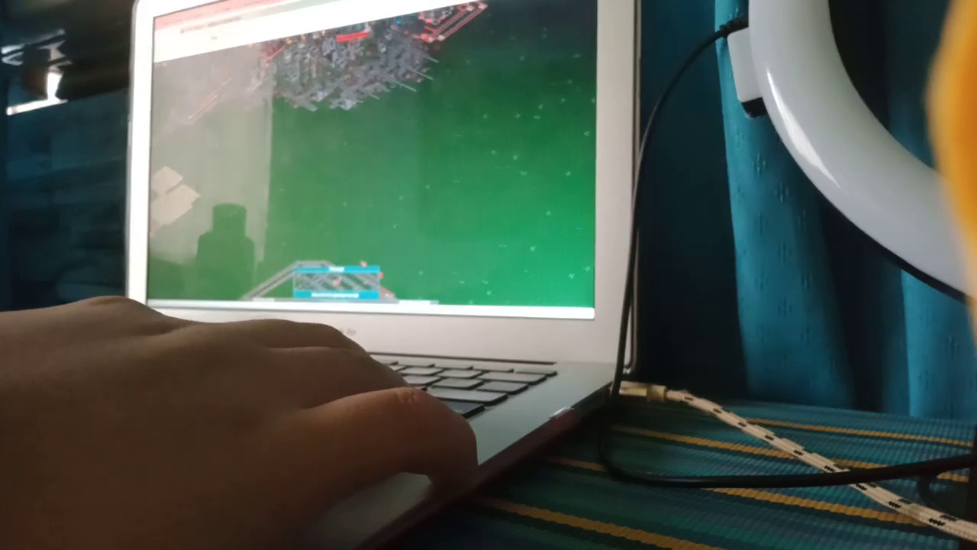
pyautogui.scroll(3, 369, 31)
pyautogui.scroll(3, 369, 152)
pyautogui.scroll(3, 368, 152)
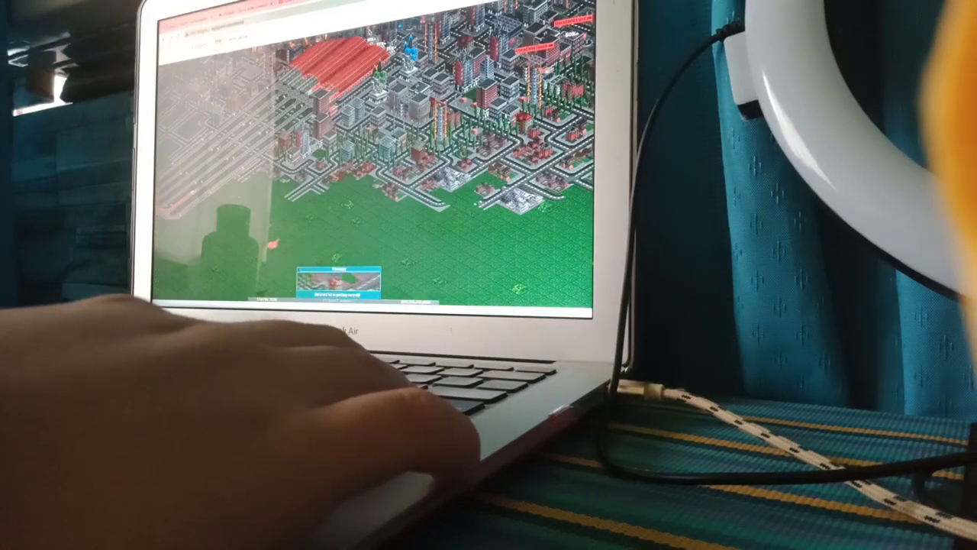
pyautogui.scroll(3, 369, 153)
pyautogui.scroll(3, 369, 153)
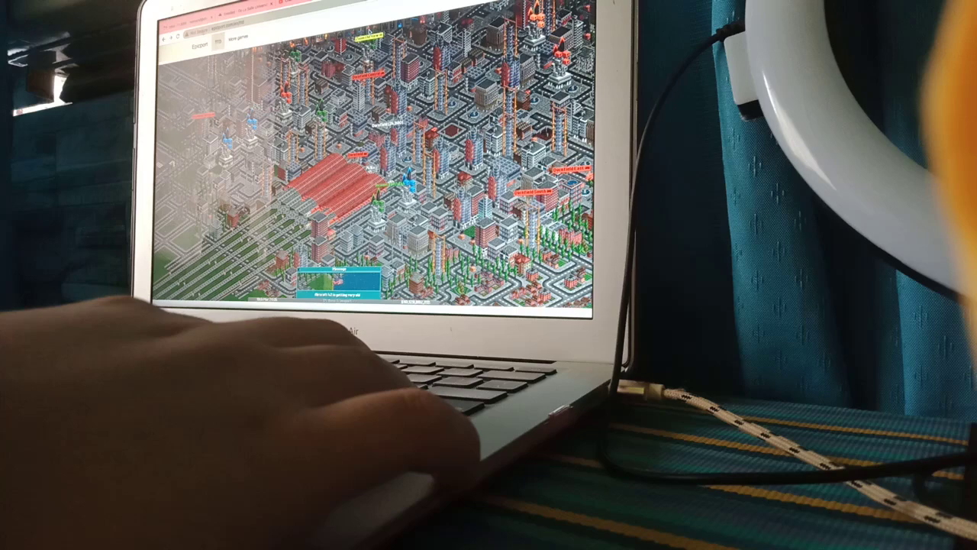
pyautogui.scroll(3, 374, 153)
pyautogui.scroll(3, 374, 152)
pyautogui.scroll(3, 374, 152)
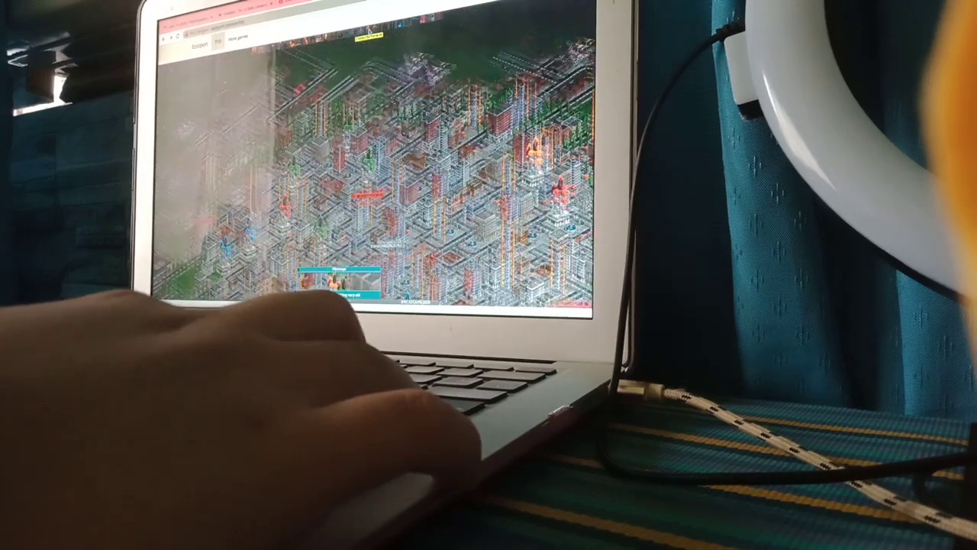
pyautogui.scroll(3, 374, 153)
pyautogui.scroll(5, 374, 153)
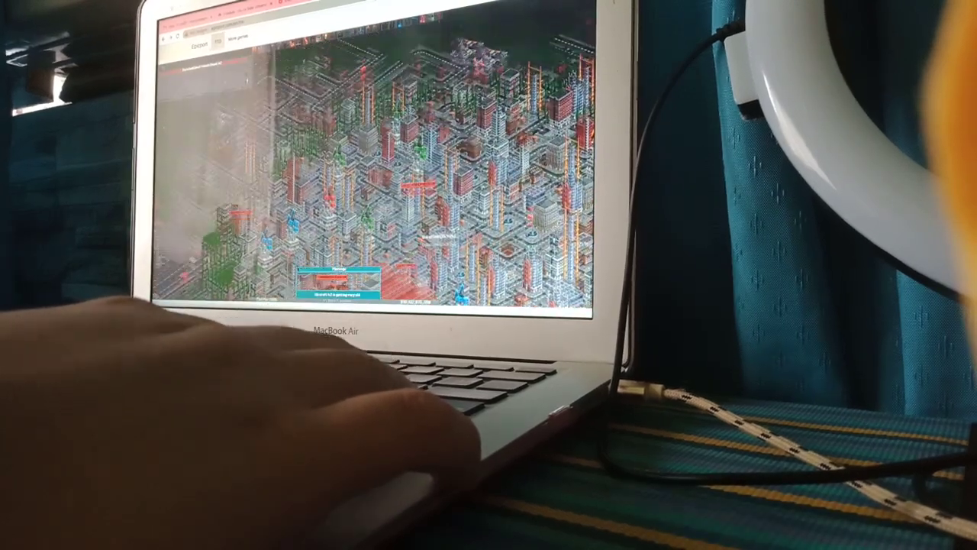
pyautogui.scroll(5, 374, 152)
pyautogui.scroll(5, 374, 153)
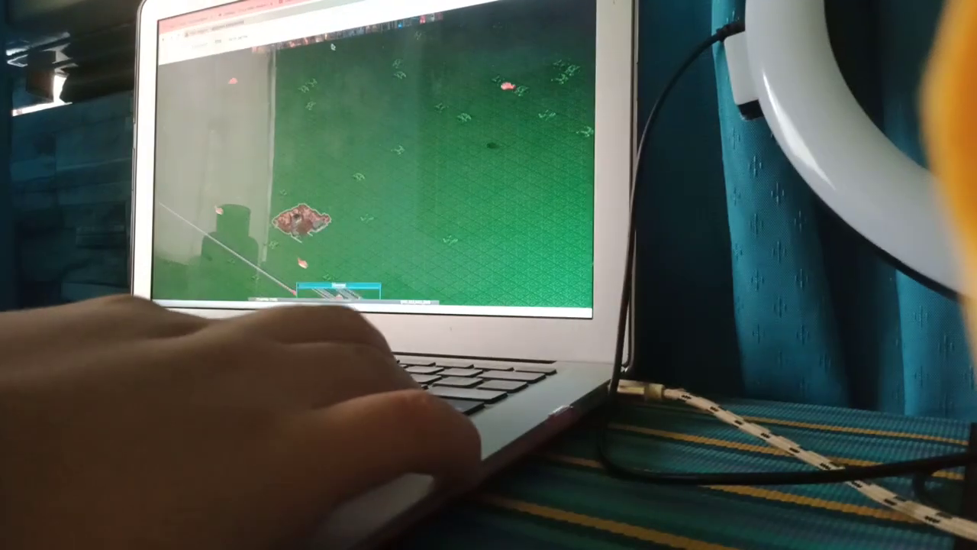
pyautogui.scroll(-3, 374, 191)
pyautogui.scroll(-3, 374, 191)
pyautogui.scroll(-3, 374, 190)
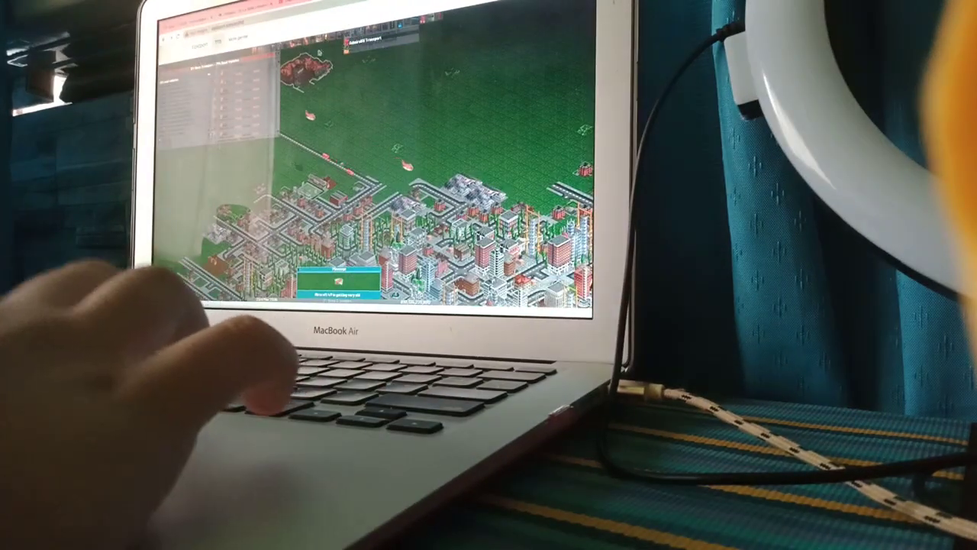
pyautogui.press('Delete')
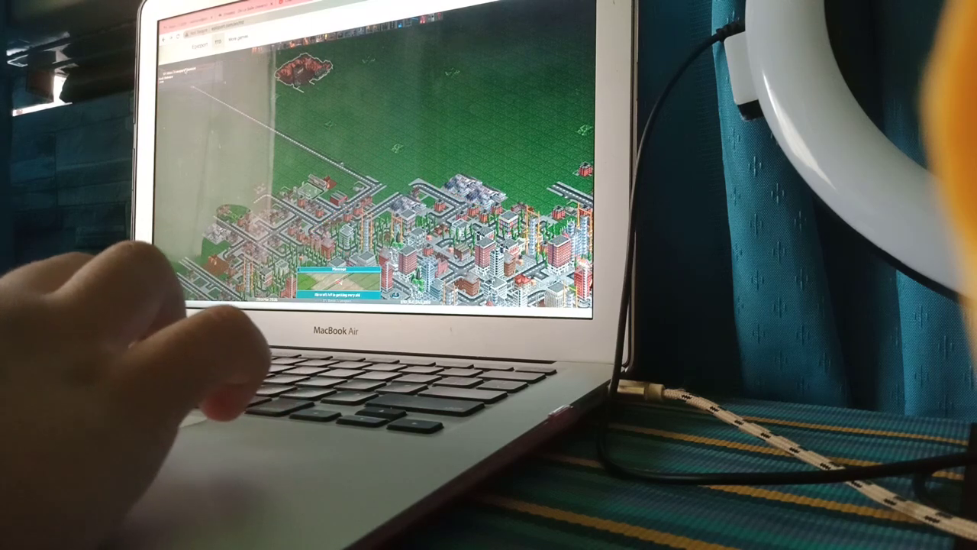
pyautogui.click(305, 47)
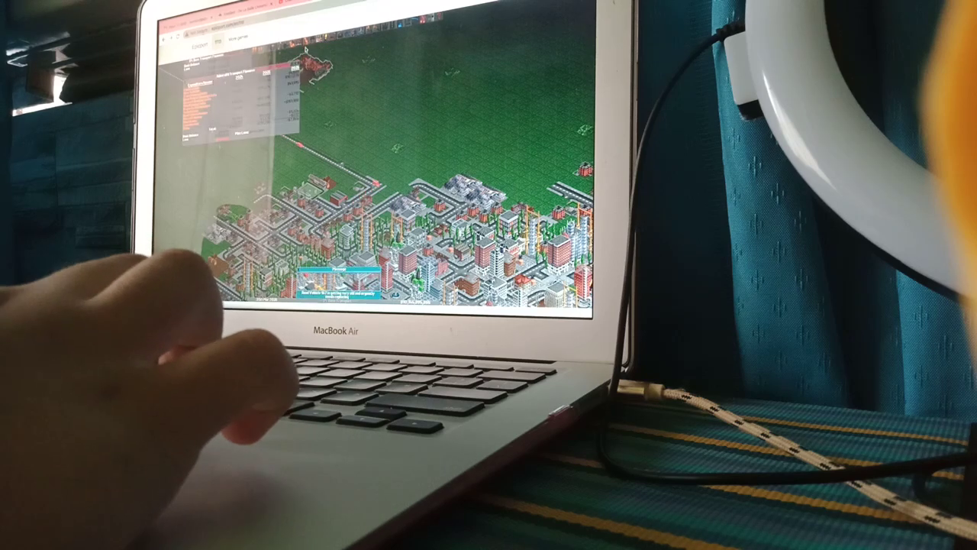
pyautogui.click(295, 68)
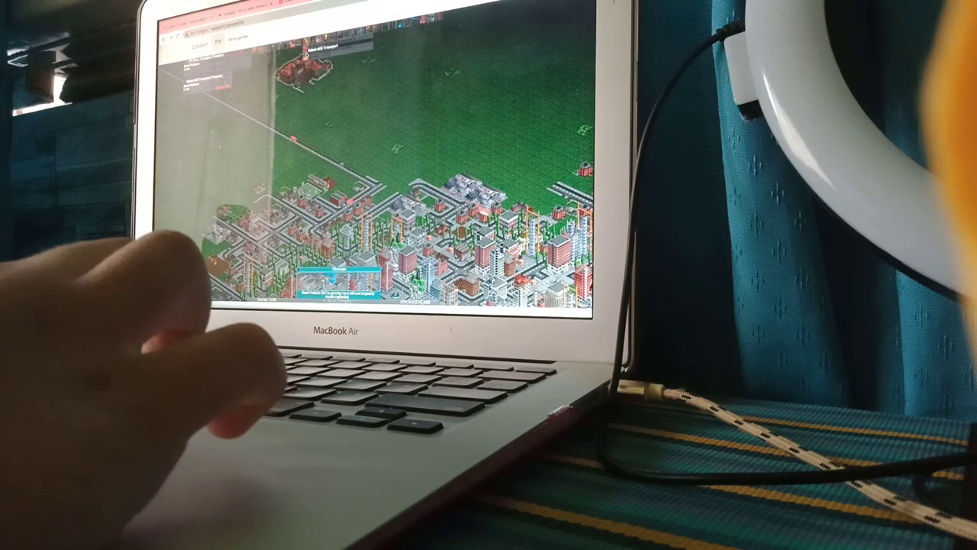
pyautogui.click(306, 49)
pyautogui.click(305, 66)
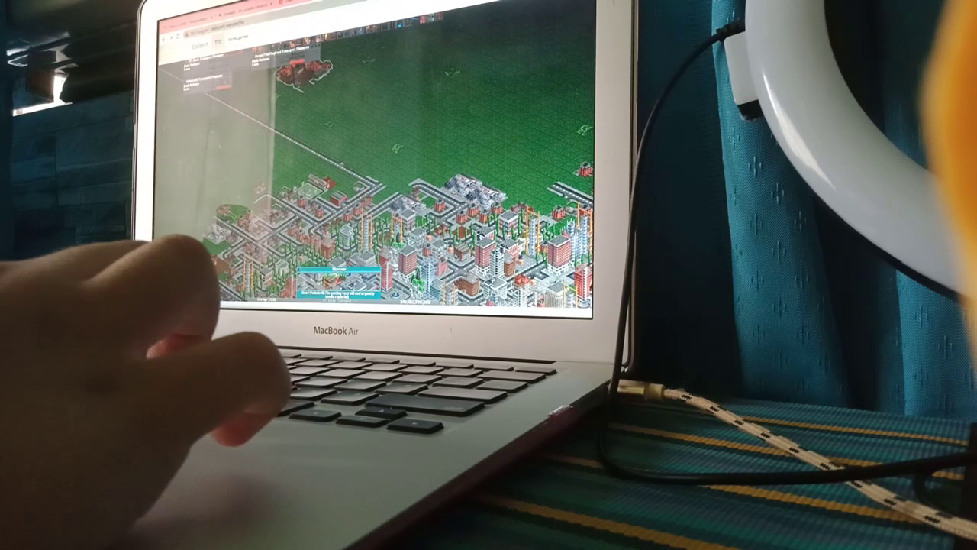
pyautogui.click(305, 58)
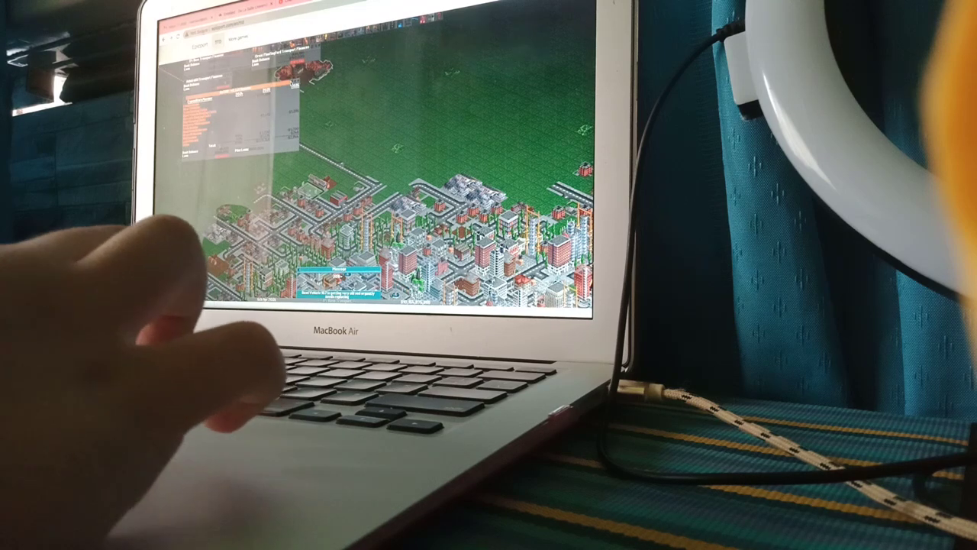
pyautogui.click(294, 84)
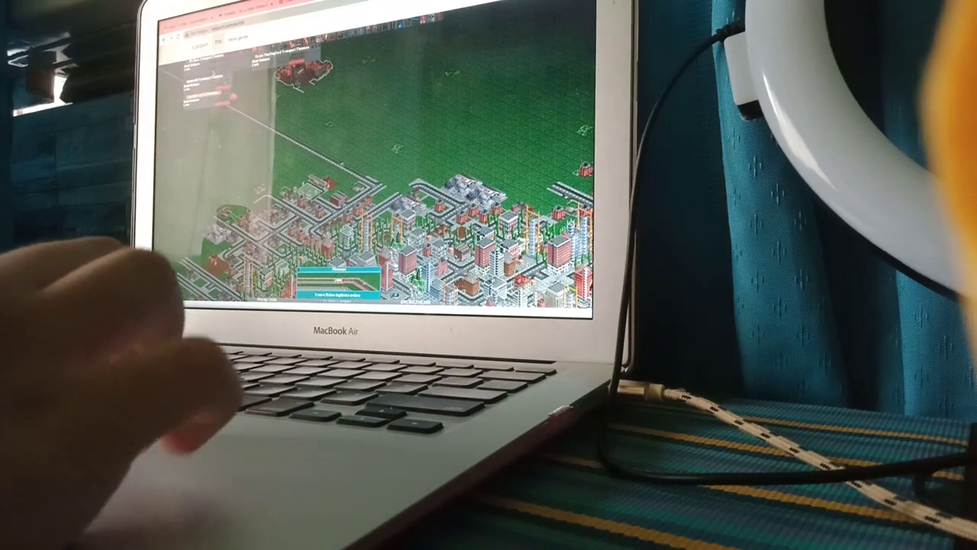
pyautogui.scroll(-5, 374, 168)
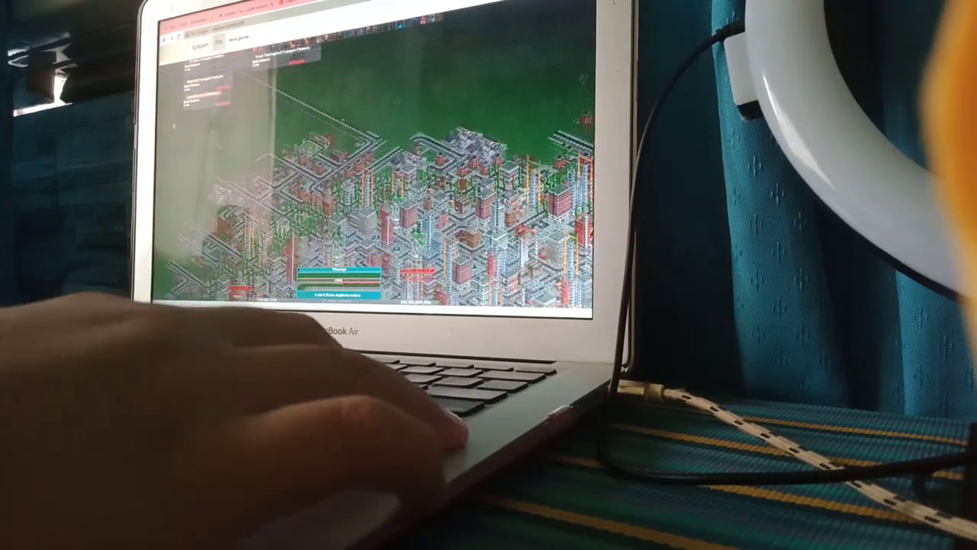
pyautogui.scroll(-3, 374, 168)
pyautogui.scroll(-3, 374, 167)
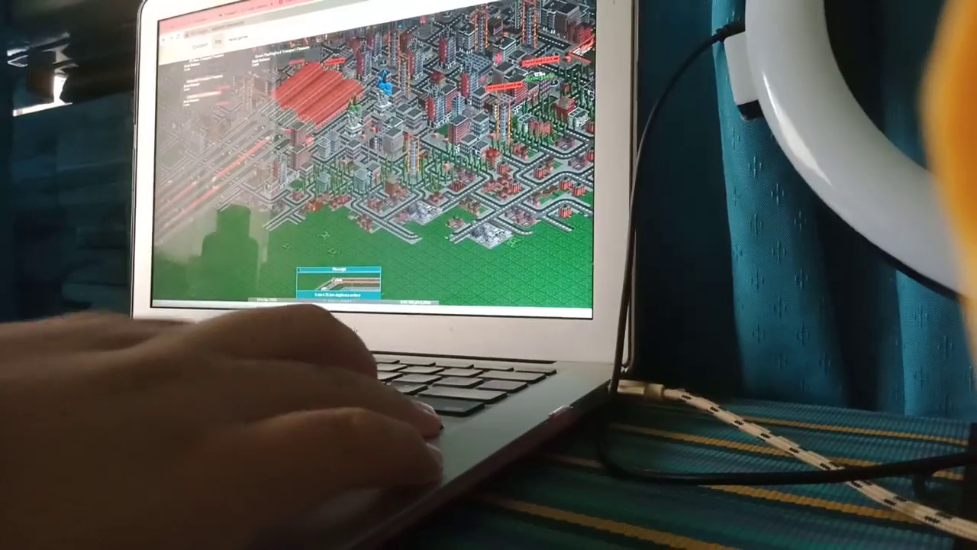
pyautogui.scroll(-3, 374, 168)
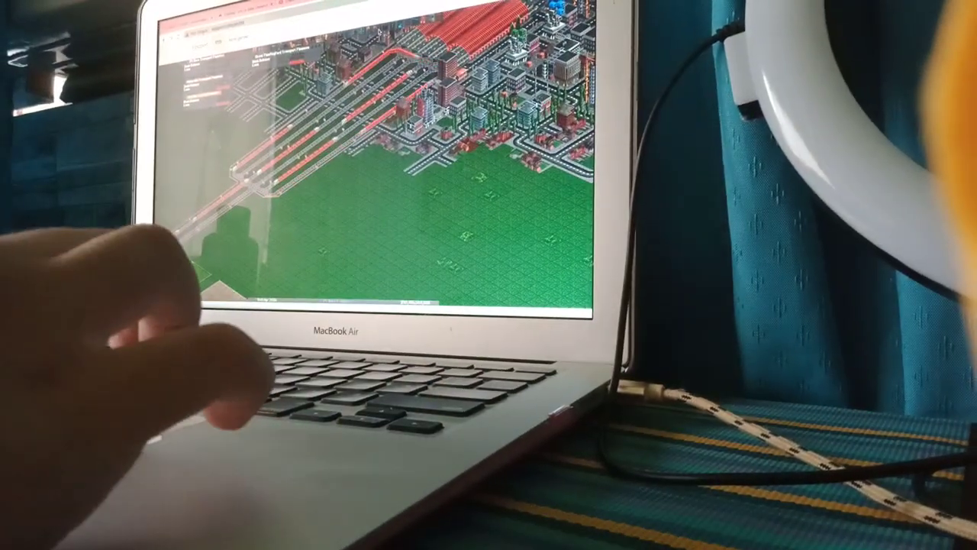
pyautogui.scroll(-3, 376, 30)
pyautogui.scroll(-2, 374, 168)
pyautogui.hscroll(-3, 374, 168)
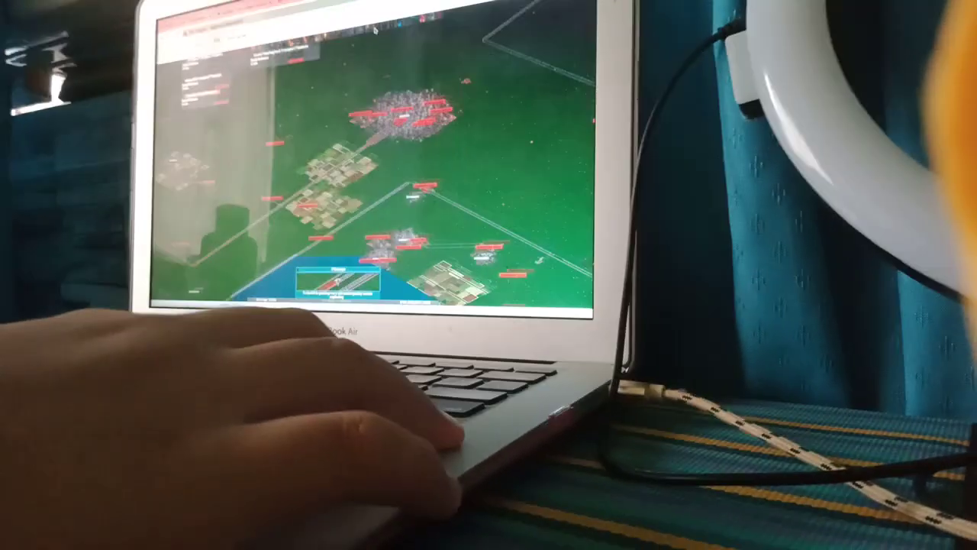
pyautogui.hscroll(-3, 373, 168)
pyautogui.scroll(-3, 374, 168)
pyautogui.scroll(3, 374, 168)
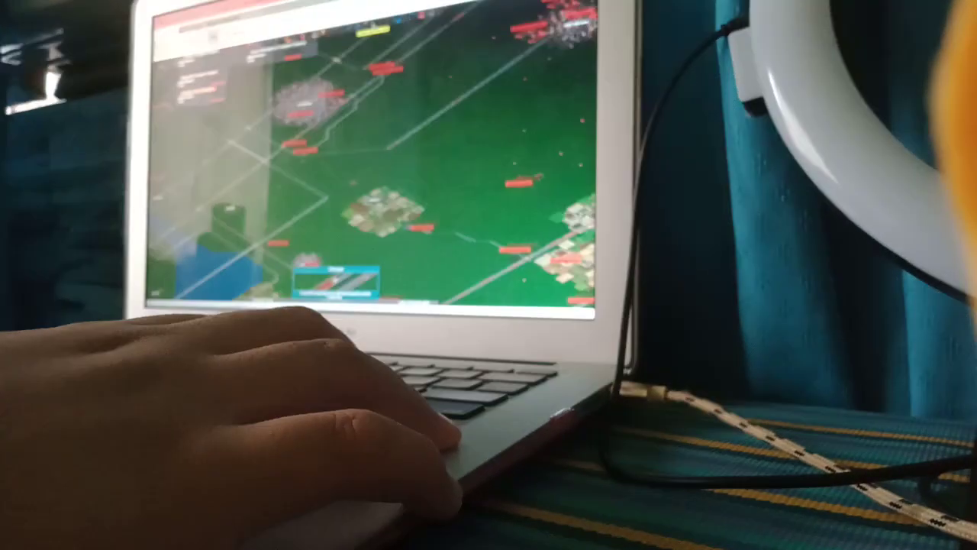
pyautogui.scroll(-2, 374, 168)
pyautogui.scroll(2, 376, 168)
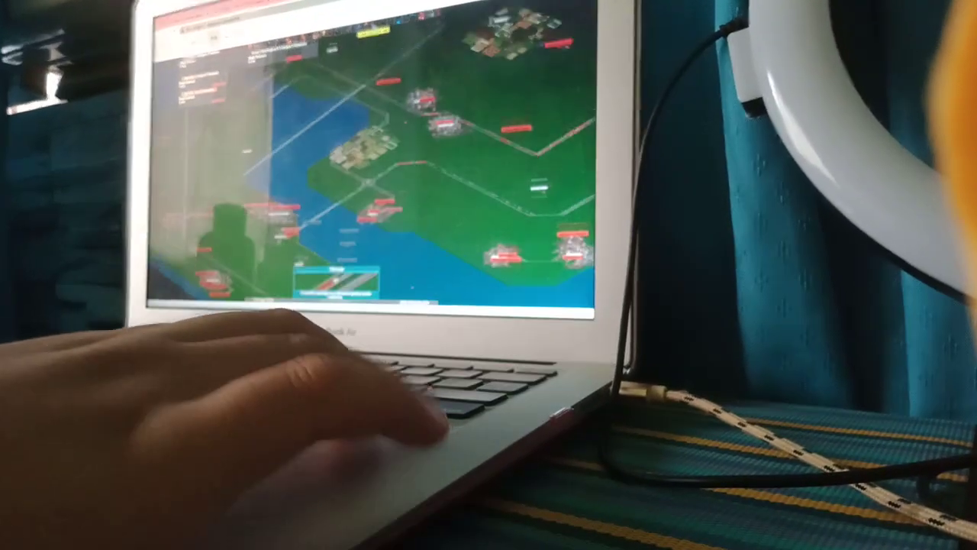
pyautogui.scroll(-3, 375, 168)
pyautogui.scroll(-2, 375, 168)
pyautogui.scroll(3, 374, 168)
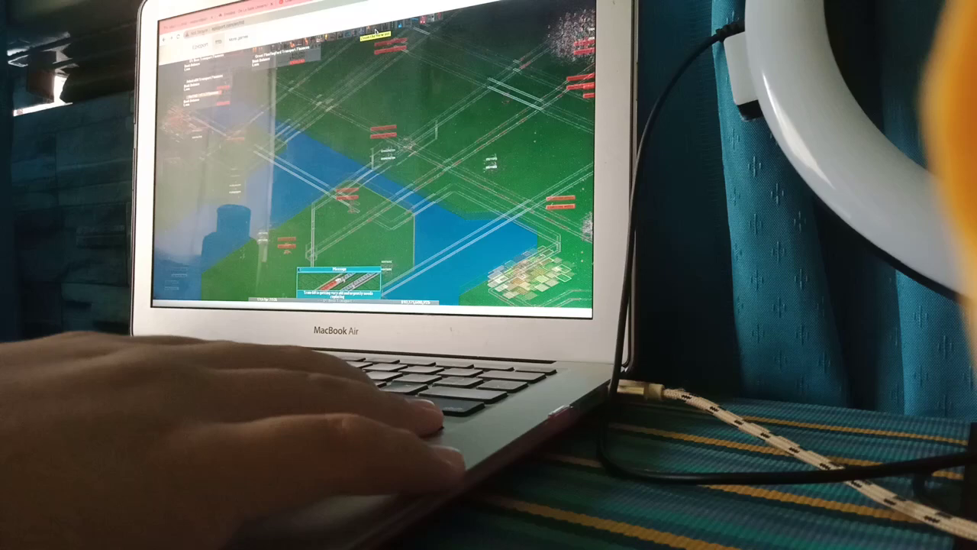
pyautogui.scroll(3, 374, 168)
pyautogui.scroll(3, 374, 168)
pyautogui.scroll(2, 374, 168)
pyautogui.scroll(3, 374, 168)
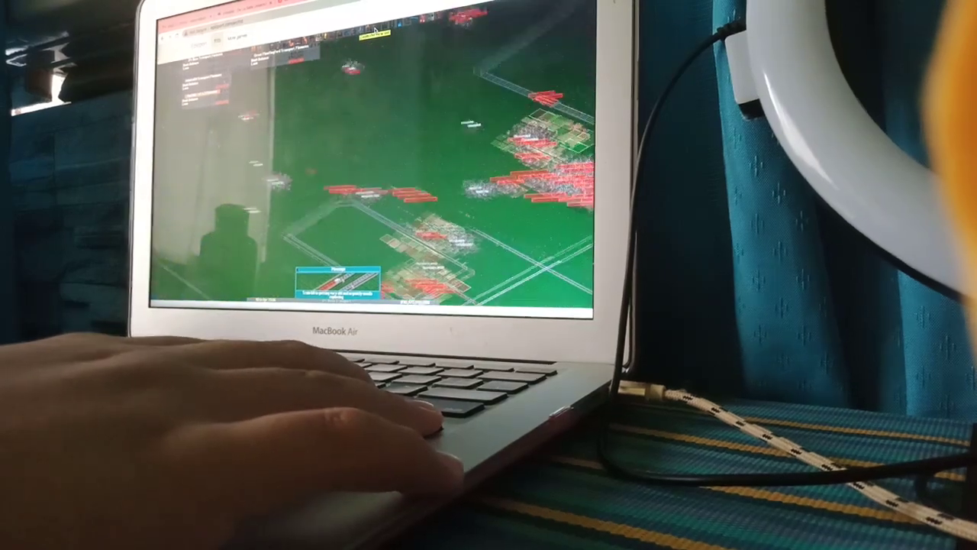
pyautogui.scroll(3, 374, 168)
pyautogui.scroll(-3, 374, 168)
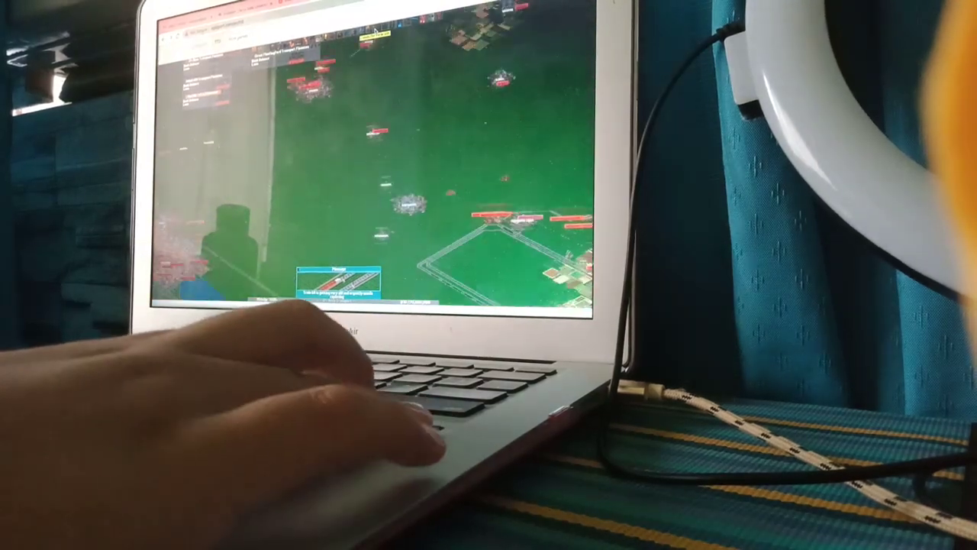
pyautogui.scroll(-3, 374, 168)
pyautogui.scroll(-2, 374, 168)
pyautogui.scroll(2, 374, 167)
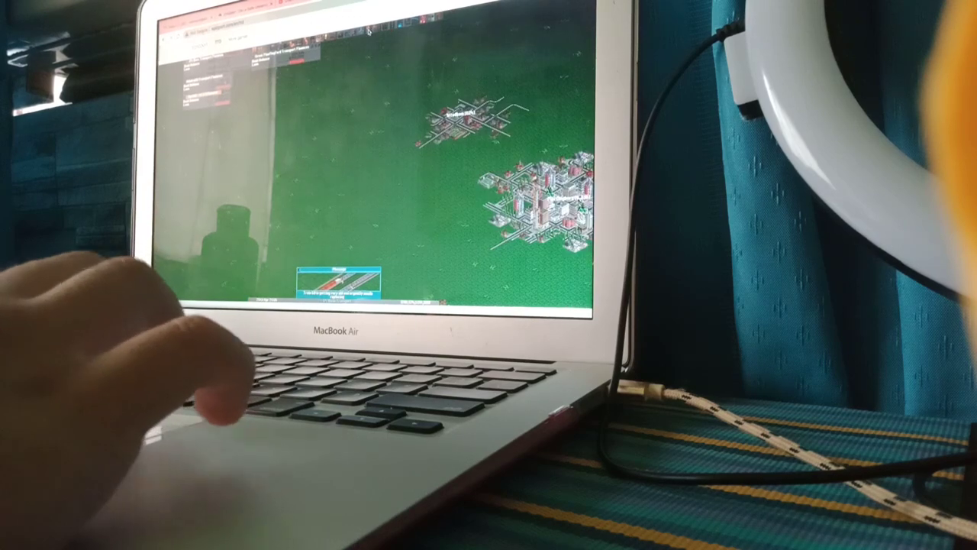
pyautogui.scroll(2, 374, 168)
pyautogui.hscroll(2, 374, 168)
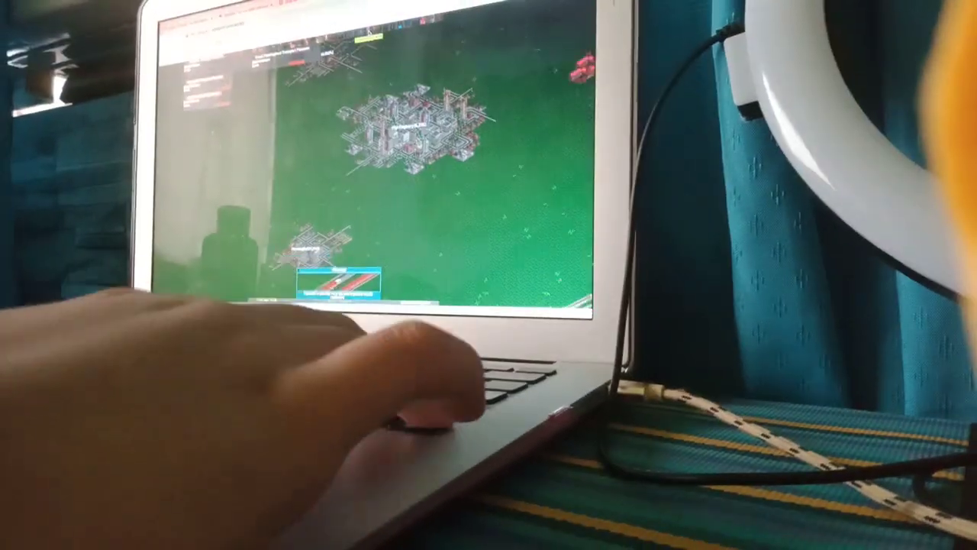
pyautogui.scroll(2, 374, 168)
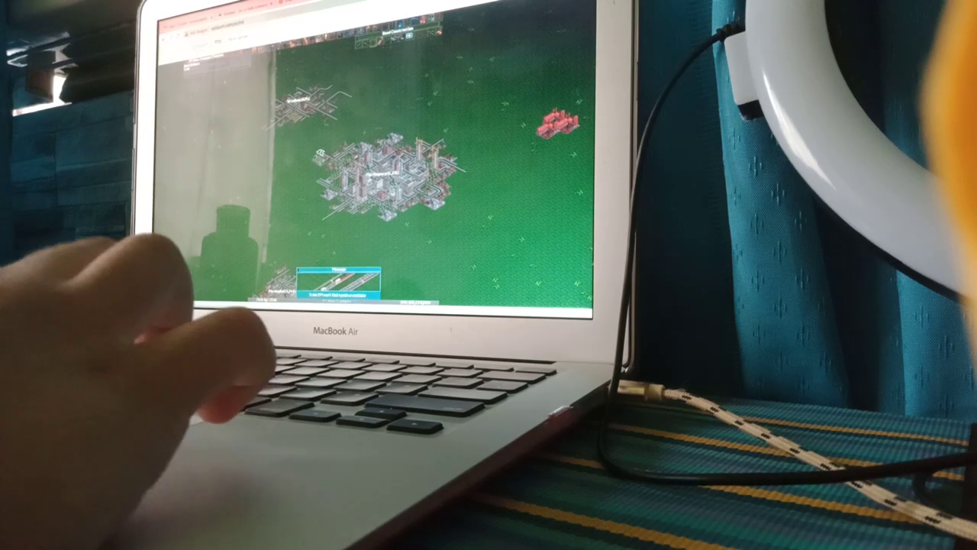
# Build three road stretches joining the small town to the city's edge.
pyautogui.moveTo(320, 153); pyautogui.dragTo(274, 137)
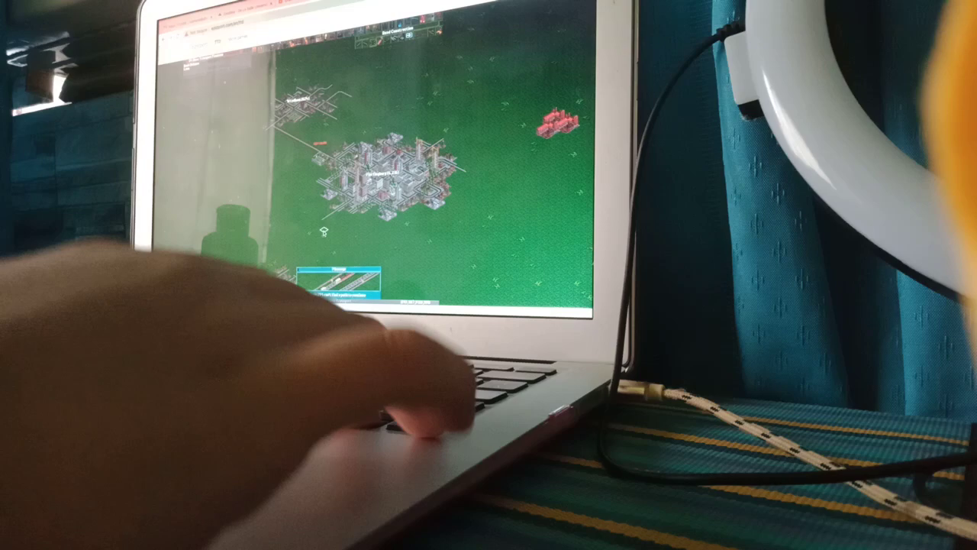
pyautogui.scroll(-3, 427, 176)
pyautogui.moveTo(289, 201); pyautogui.dragTo(357, 156)
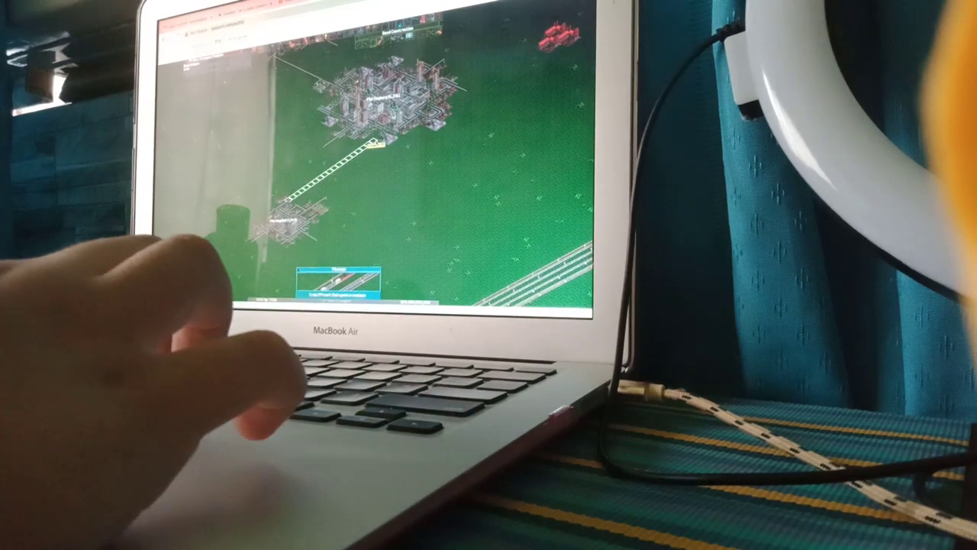
pyautogui.scroll(3, 427, 176)
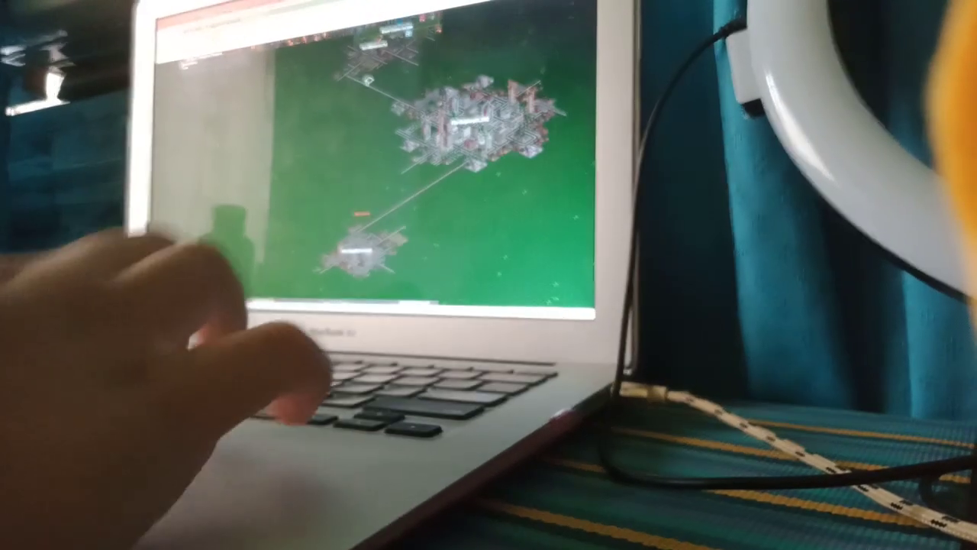
pyautogui.moveTo(338, 88)
pyautogui.mouseDown()
pyautogui.moveTo(278, 127)
pyautogui.moveTo(409, 203)
pyautogui.mouseUp()
pyautogui.press('5')
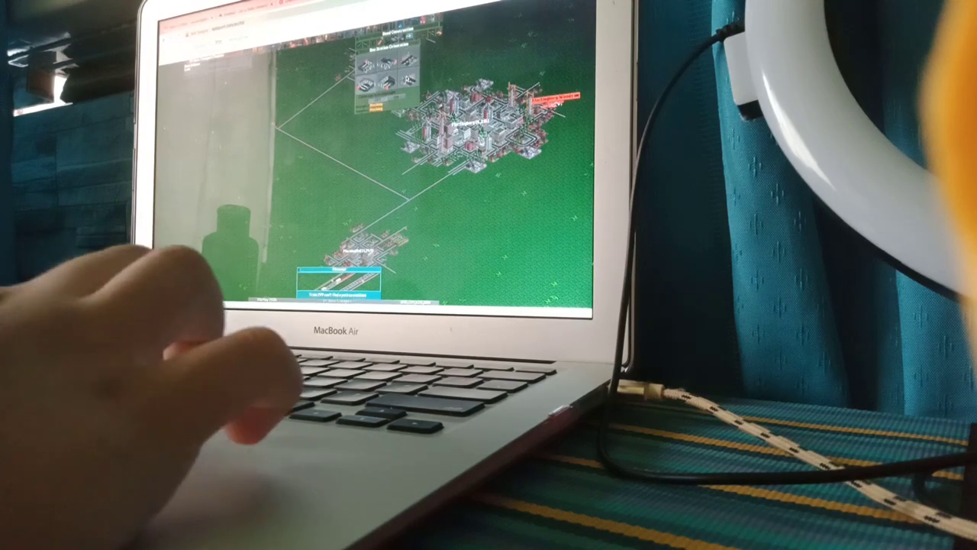
pyautogui.scroll(-3, 341, 188)
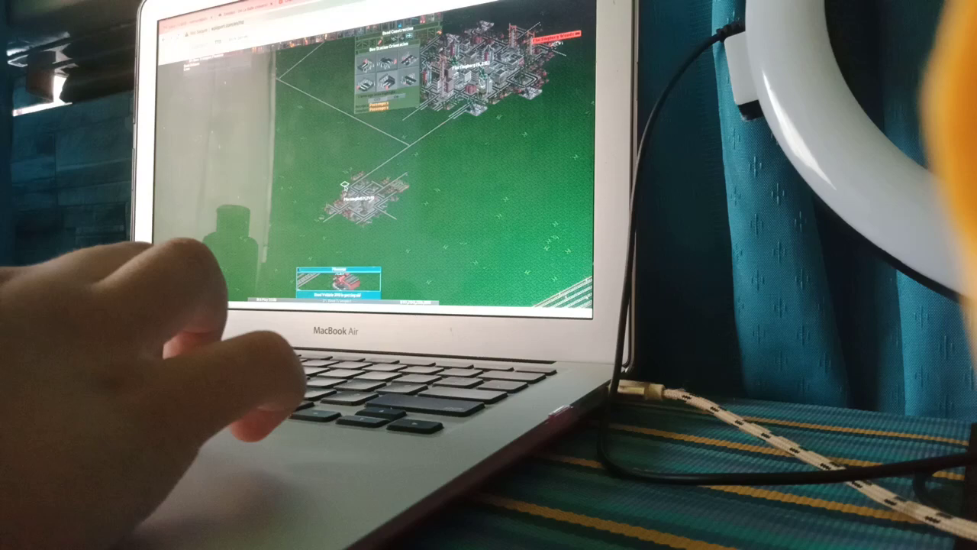
# Cancel a bus stop, then build lorry stations in the big city and the small town.
pyautogui.click(351, 175)
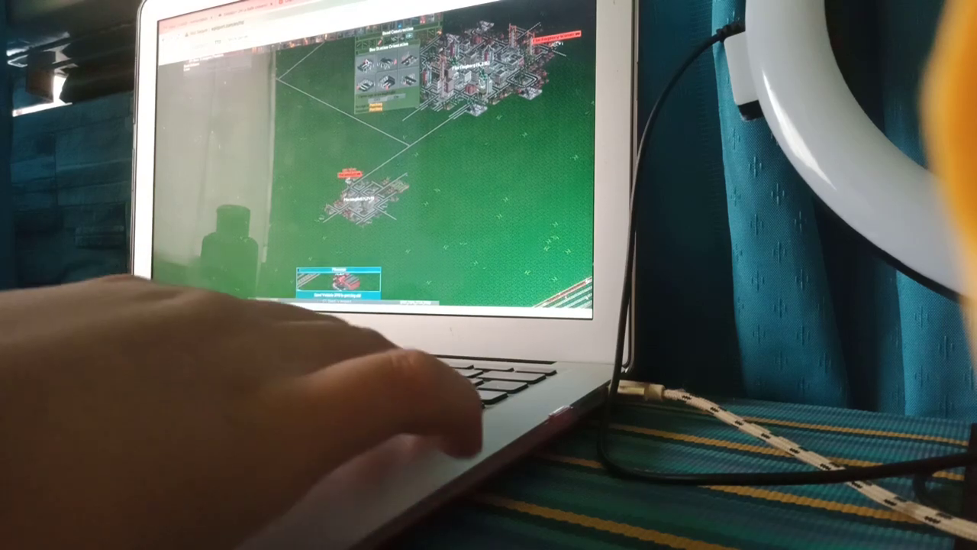
pyautogui.scroll(5, 351, 177)
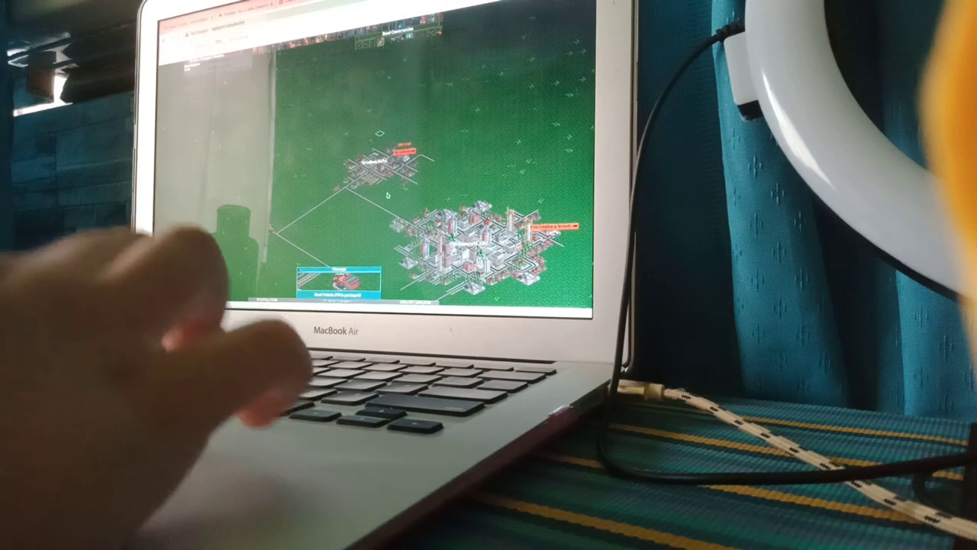
pyautogui.press('Escape')
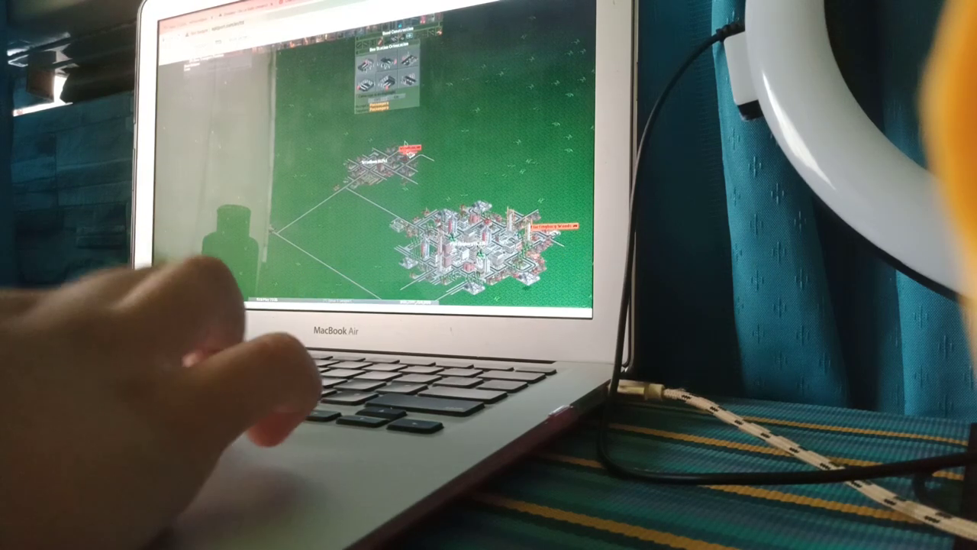
pyautogui.scroll(-3, 435, 190)
pyautogui.scroll(-3, 428, 175)
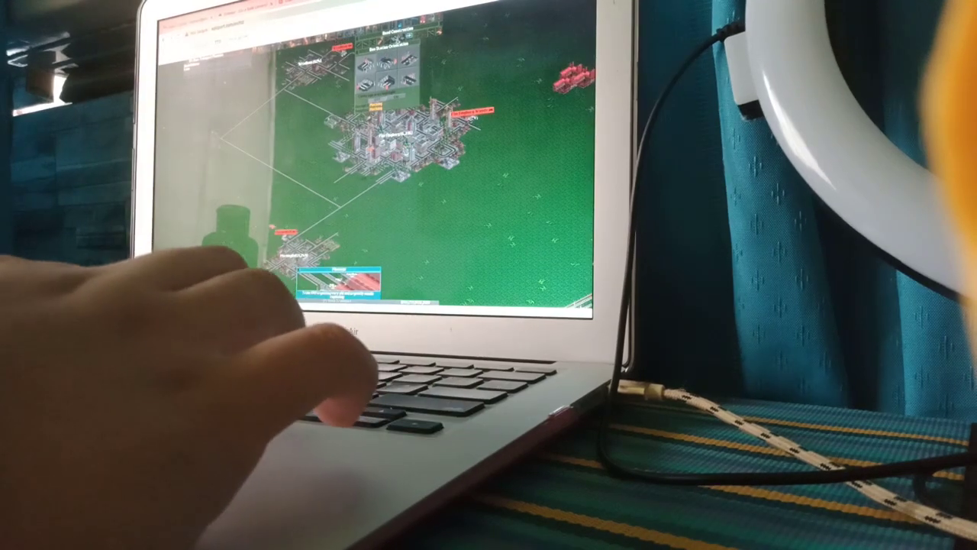
pyautogui.press('7')
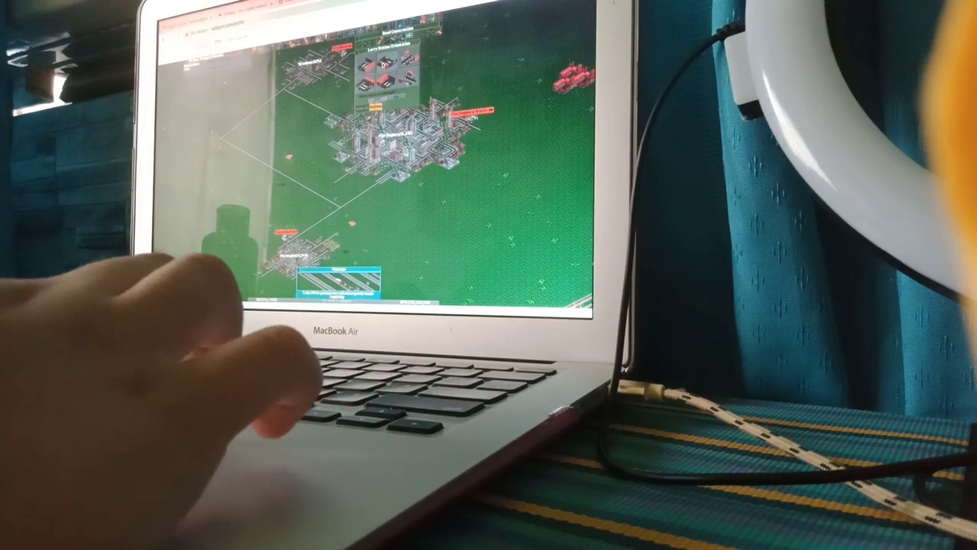
pyautogui.click(360, 177)
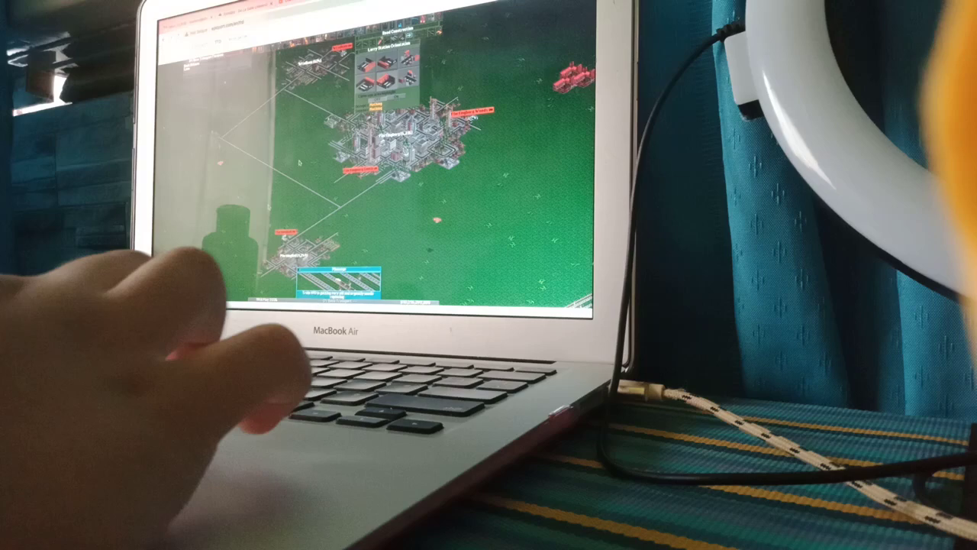
pyautogui.scroll(-2, 428, 175)
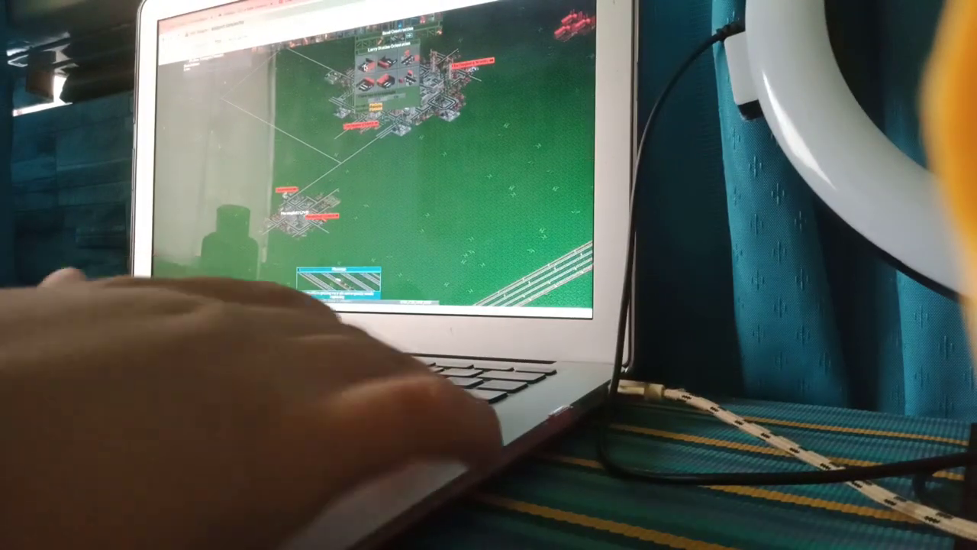
pyautogui.scroll(5, 322, 224)
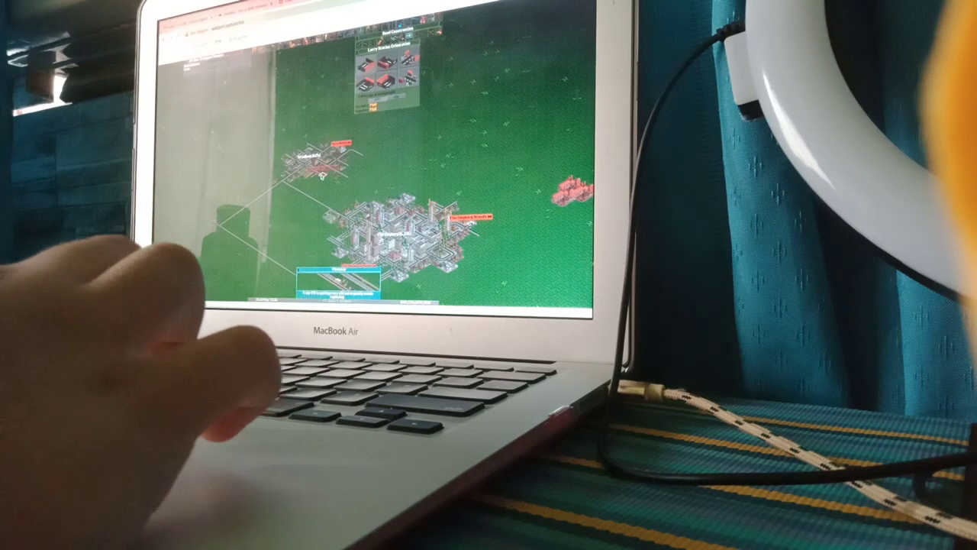
pyautogui.click(322, 175)
pyautogui.press('Escape')
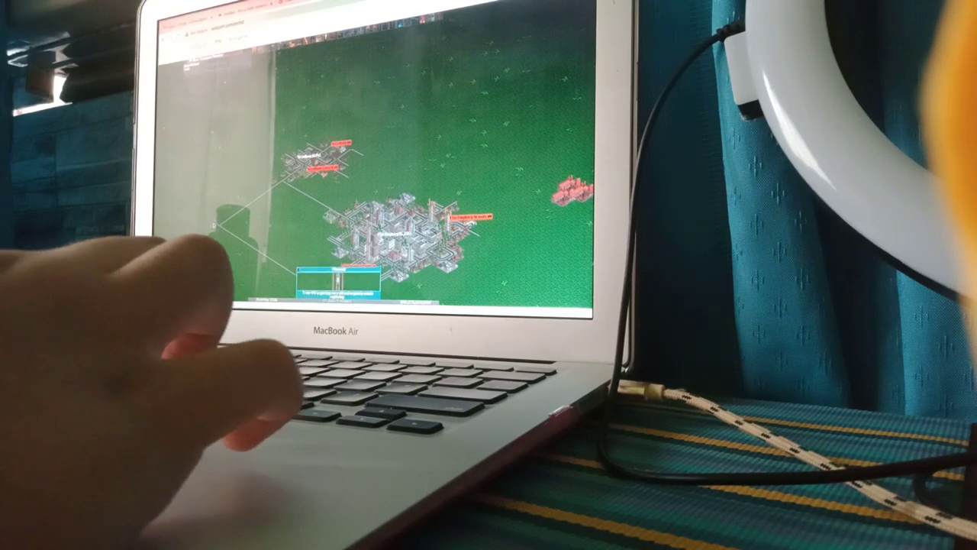
# Open a road vehicle entry from the toolbar dropdown and click near the lower-left town.
pyautogui.click(315, 53)
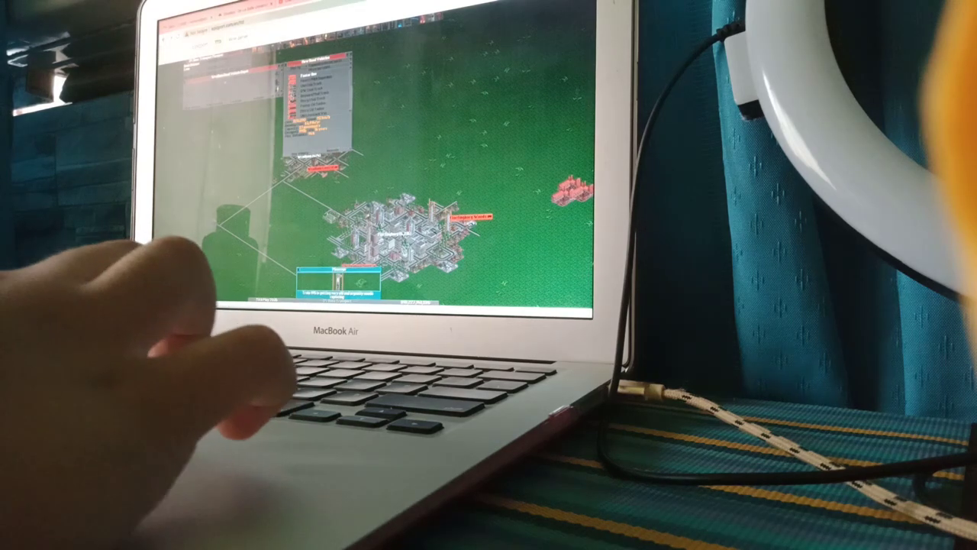
pyautogui.doubleClick(313, 76)
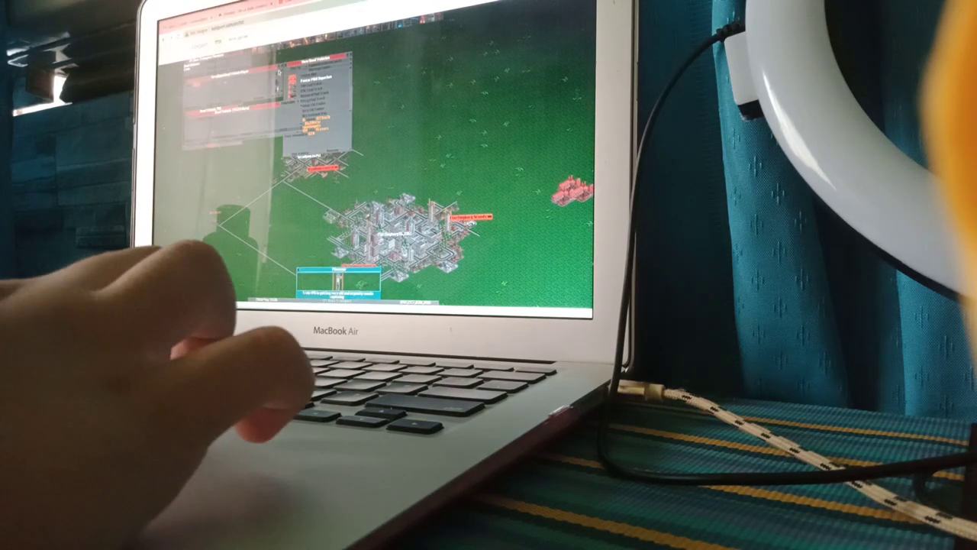
pyautogui.click(271, 140)
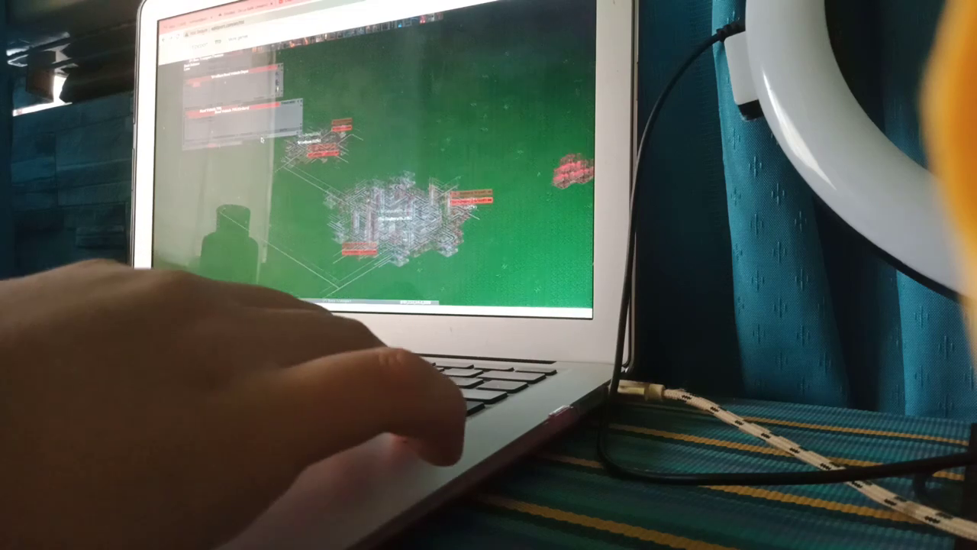
pyautogui.scroll(-5, 475, 126)
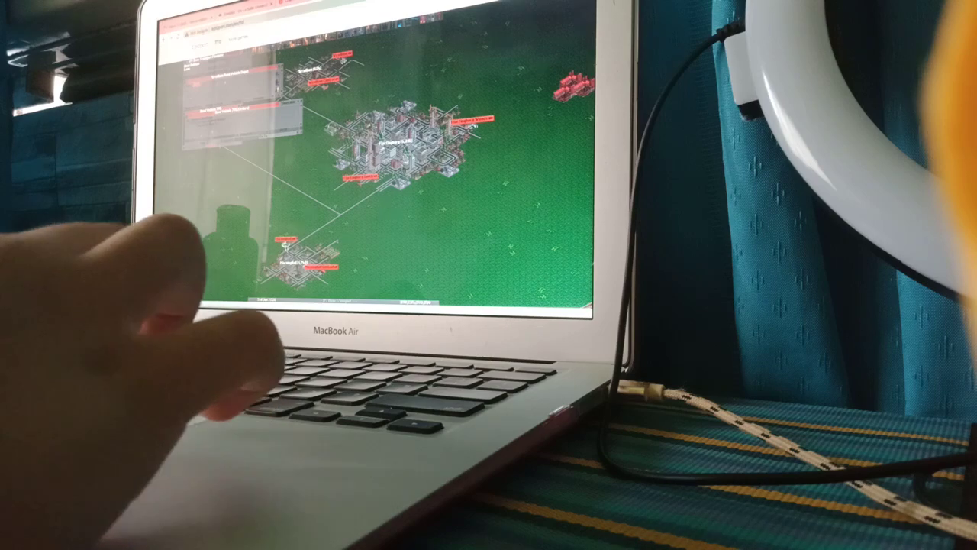
pyautogui.click(282, 241)
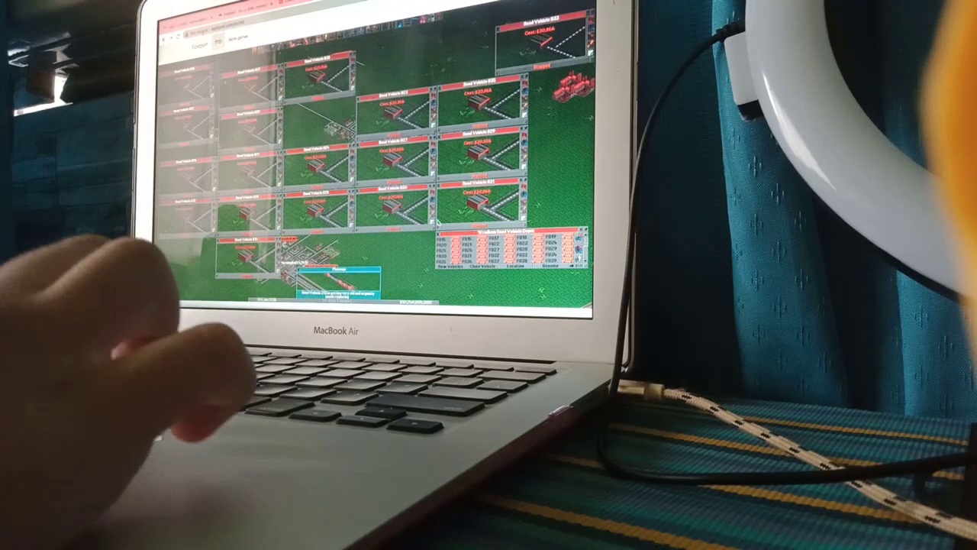
# Close all nine new road vehicle windows, leaving only the Windham depot list open.
pyautogui.click(439, 185)
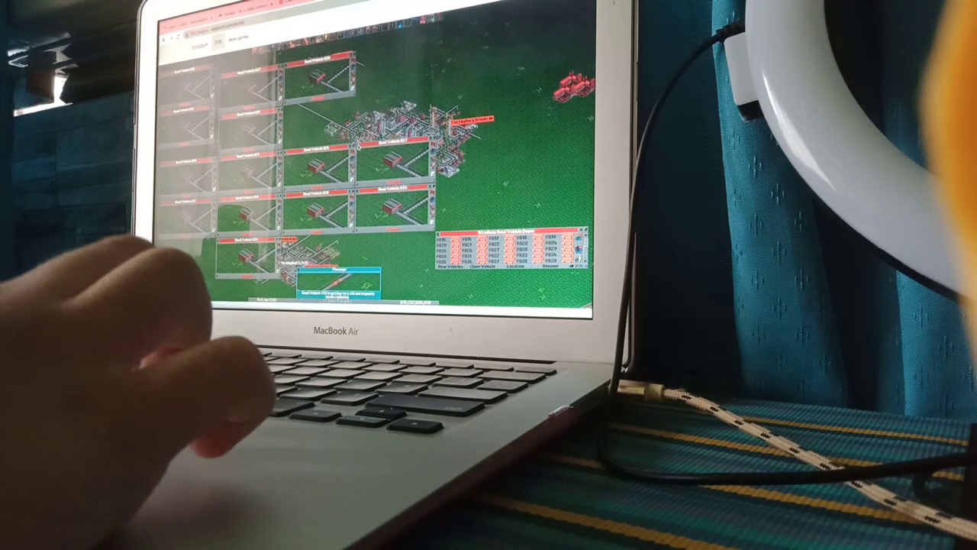
pyautogui.click(358, 188)
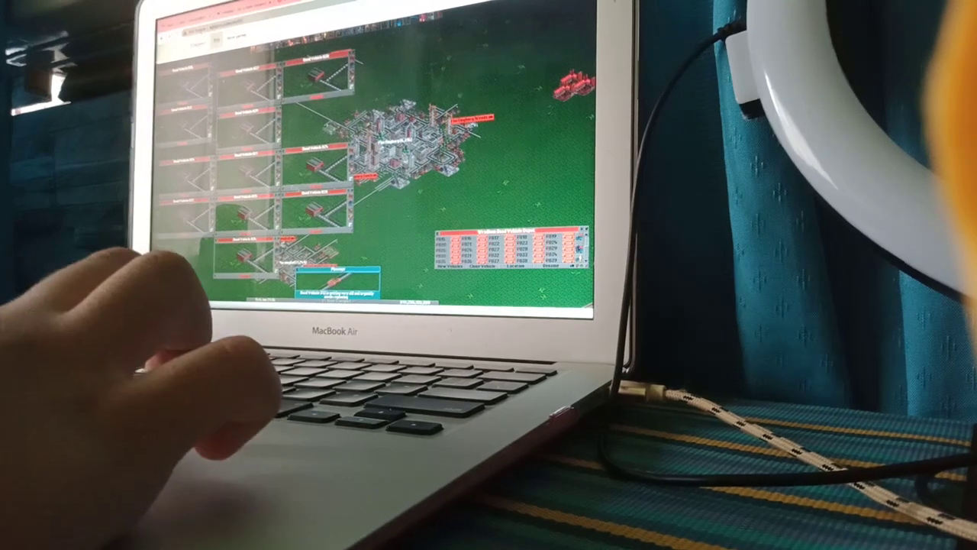
pyautogui.click(221, 155)
pyautogui.click(221, 197)
pyautogui.click(222, 239)
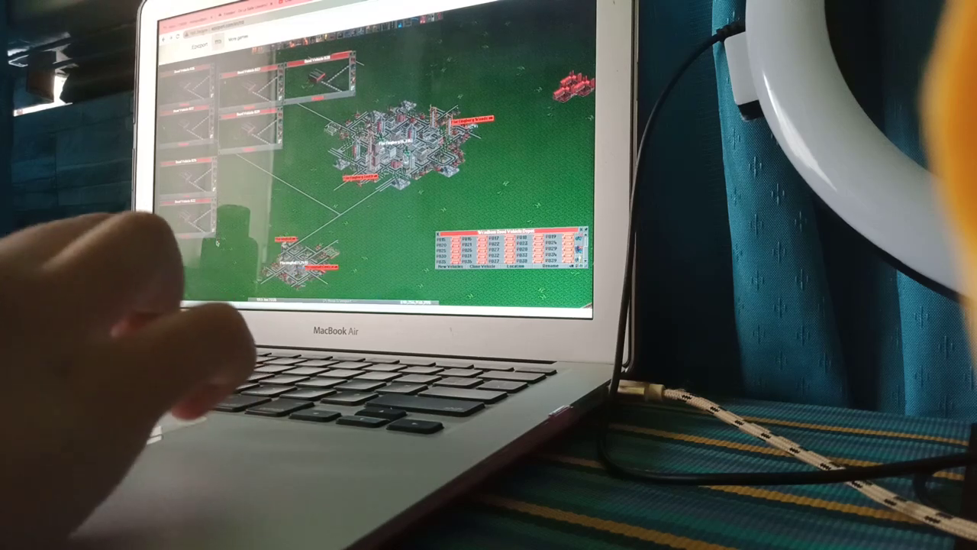
pyautogui.click(161, 111)
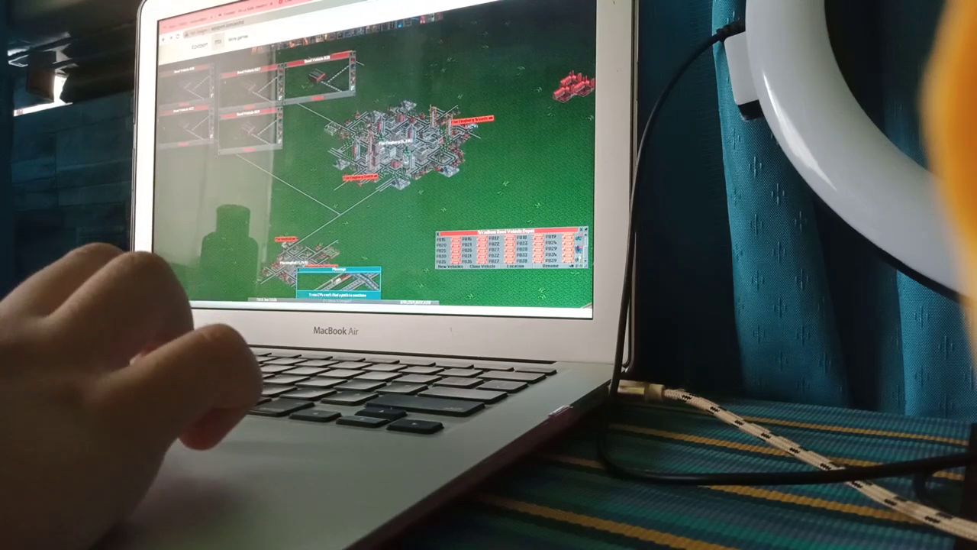
pyautogui.click(160, 159)
pyautogui.click(160, 69)
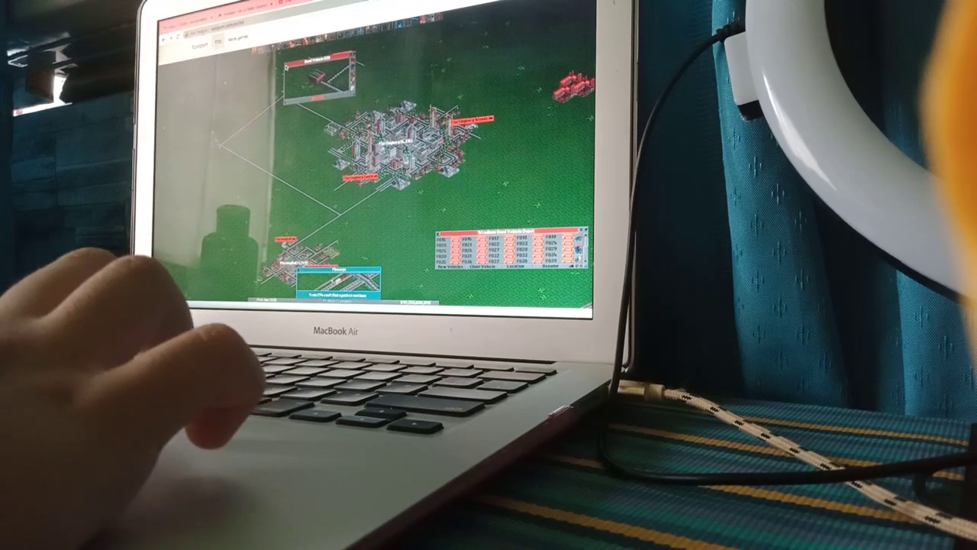
pyautogui.click(286, 60)
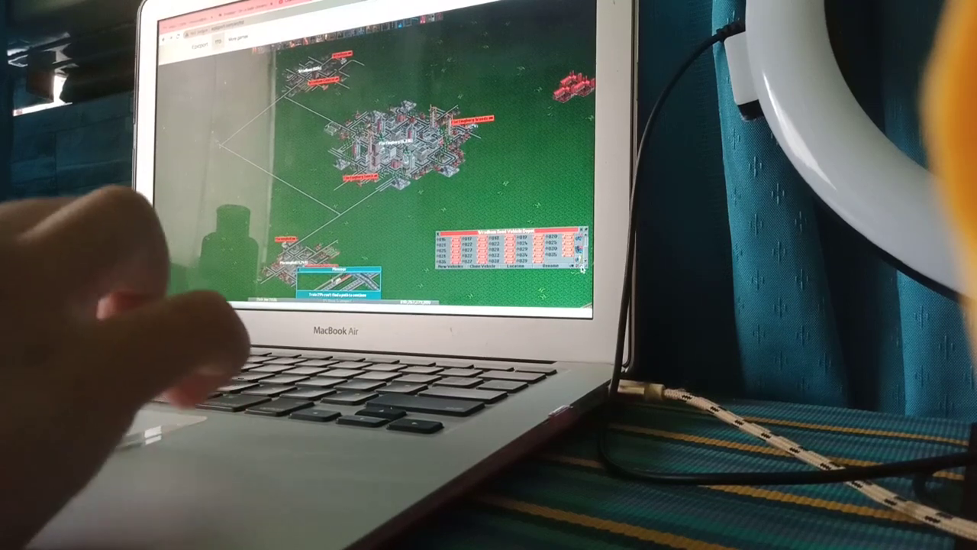
# Give a depot vehicle a route of stops ending at Windham Central.
pyautogui.click(452, 265)
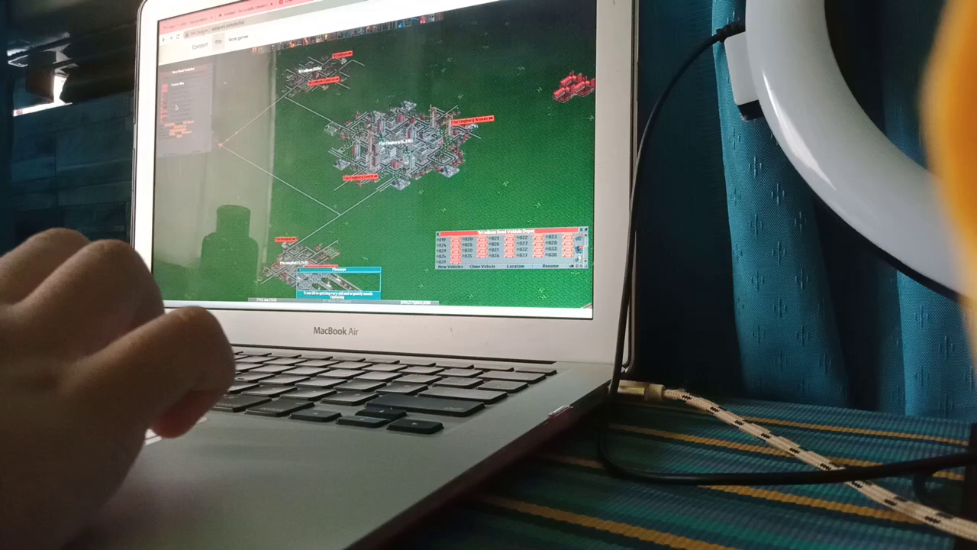
pyautogui.click(458, 242)
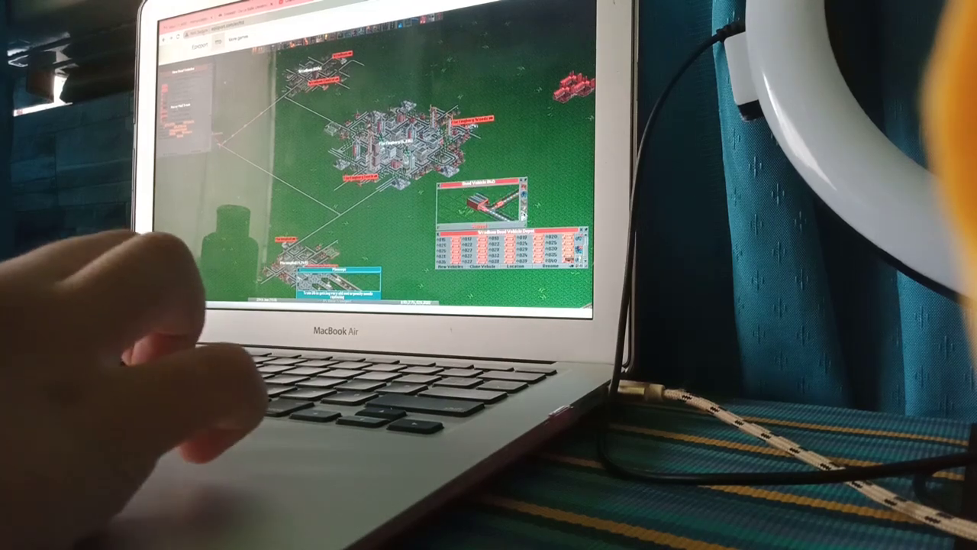
pyautogui.click(523, 200)
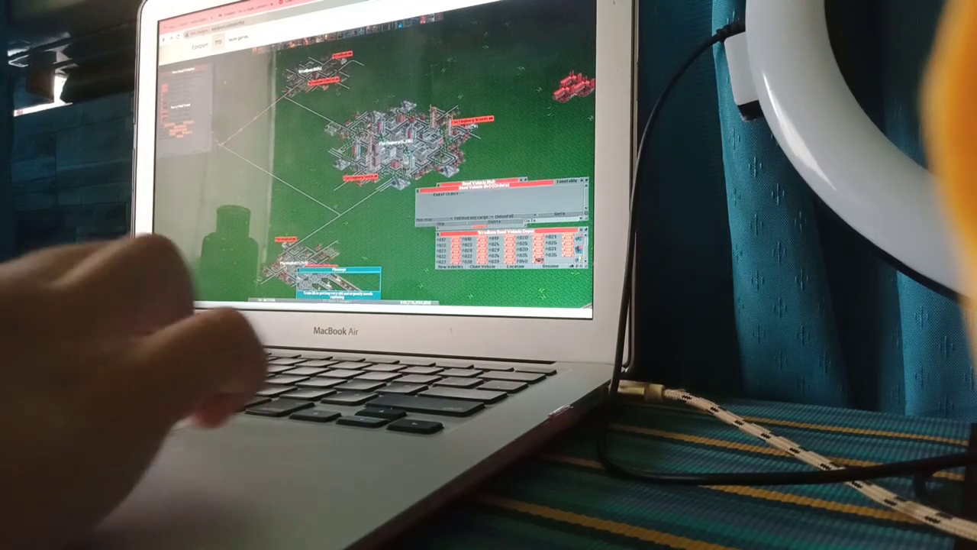
pyautogui.scroll(-3, 374, 168)
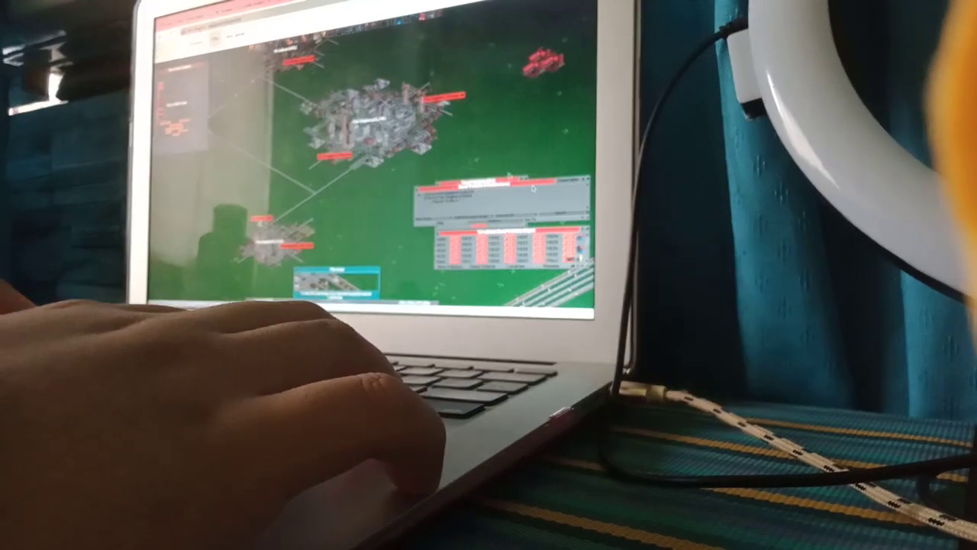
pyautogui.click(386, 61)
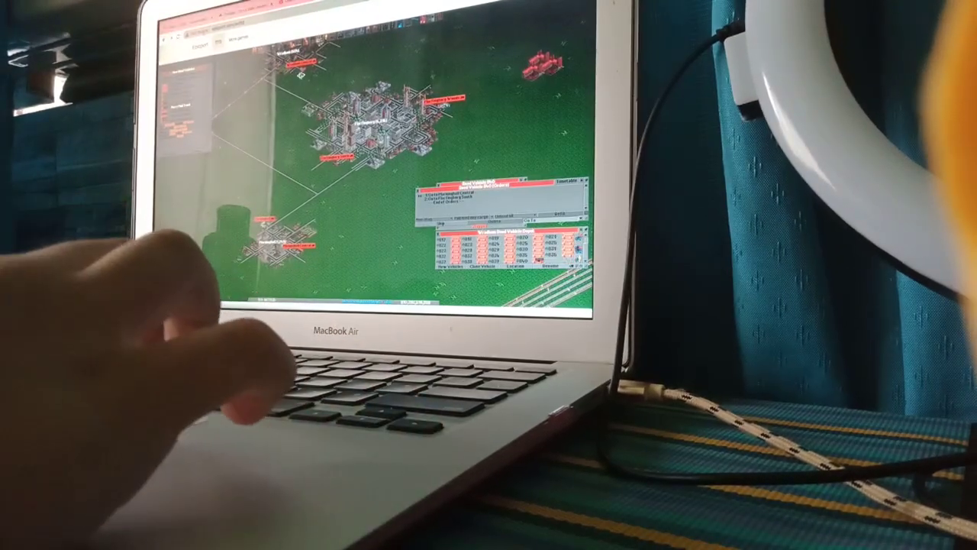
pyautogui.click(303, 67)
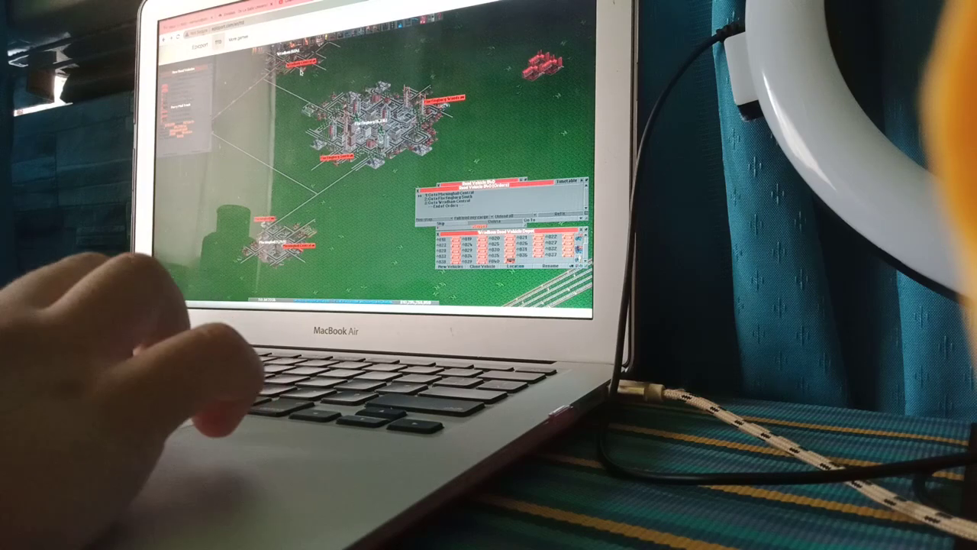
pyautogui.click(419, 183)
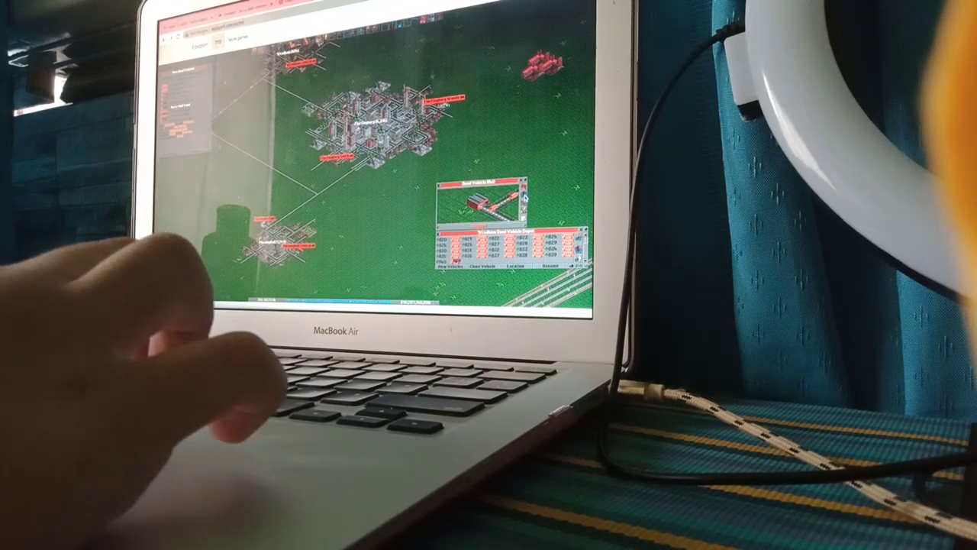
# Clone the routed vehicle repeatedly to create a large batch of road vehicles.
pyautogui.click(458, 245)
pyautogui.click(488, 244)
pyautogui.click(519, 252)
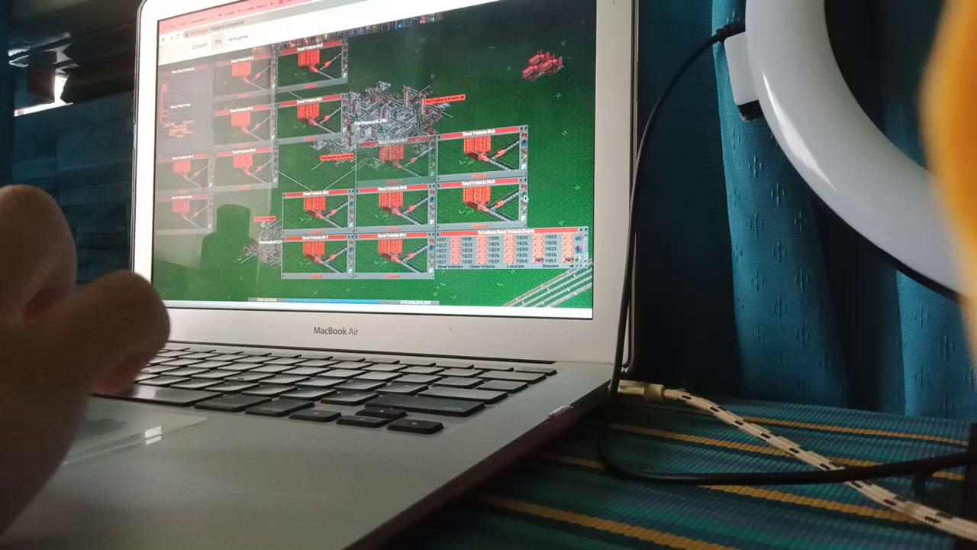
pyautogui.click(549, 252)
pyautogui.click(534, 244)
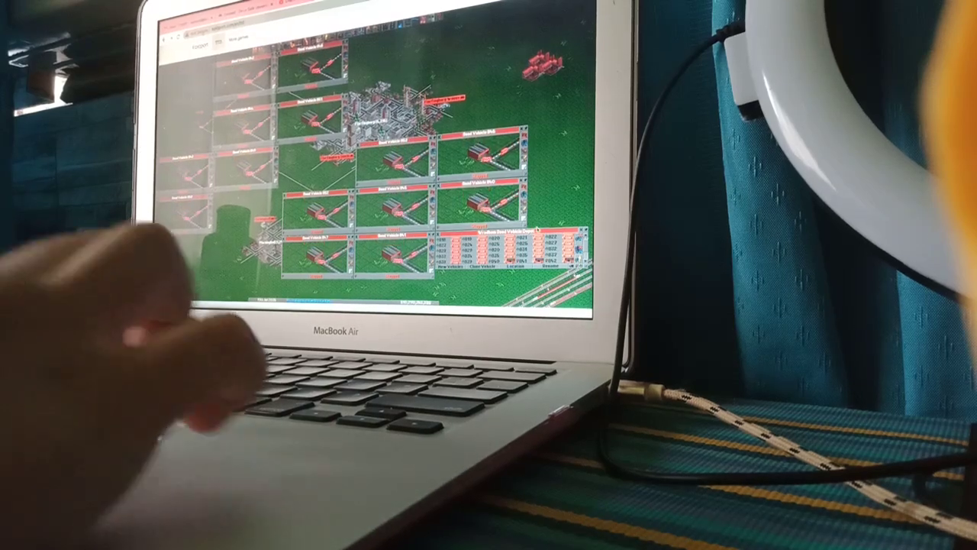
pyautogui.click(535, 244)
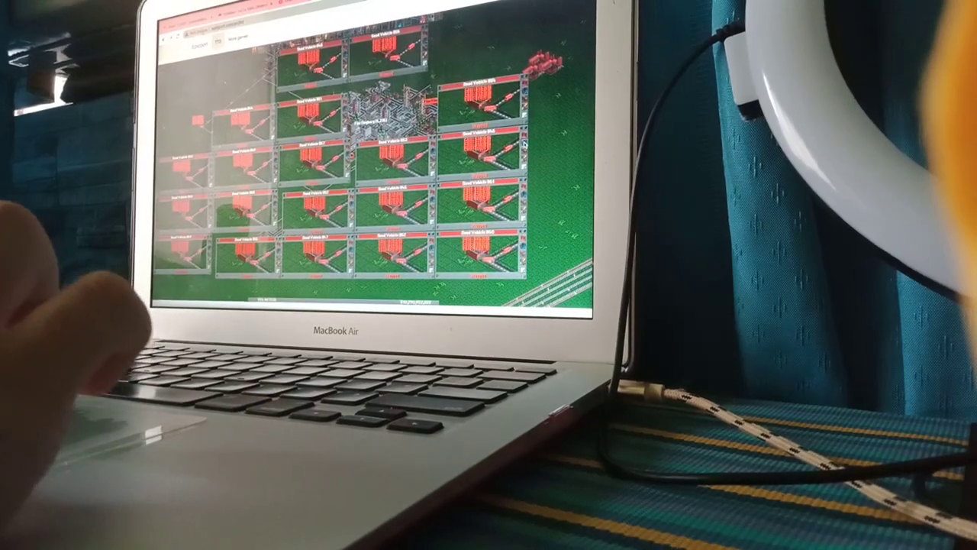
pyautogui.click(525, 145)
pyautogui.click(525, 145)
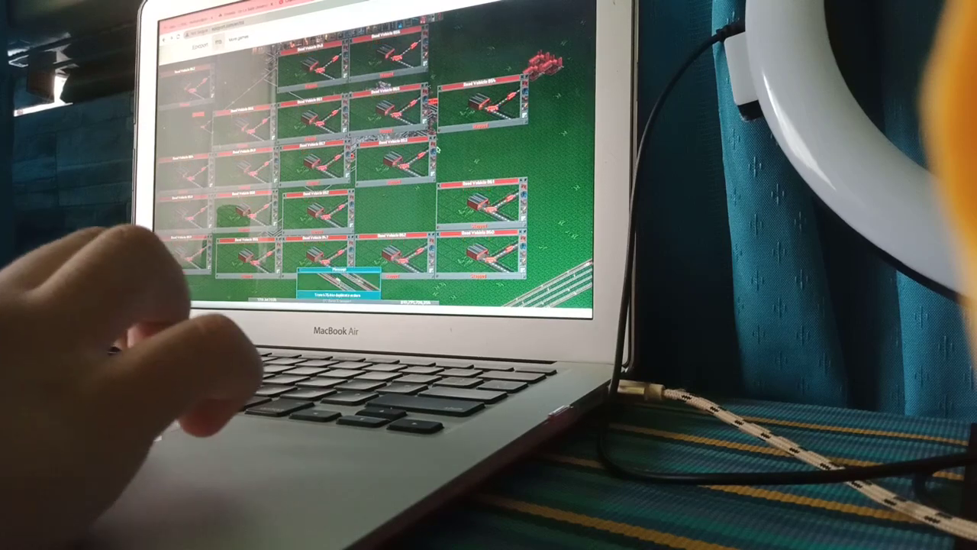
pyautogui.click(524, 145)
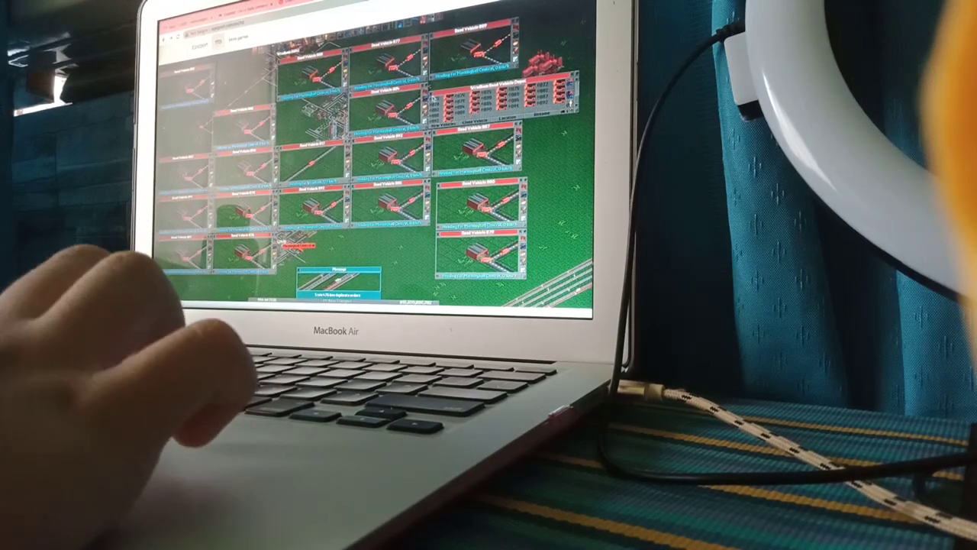
# Close the depot window.
pyautogui.click(433, 86)
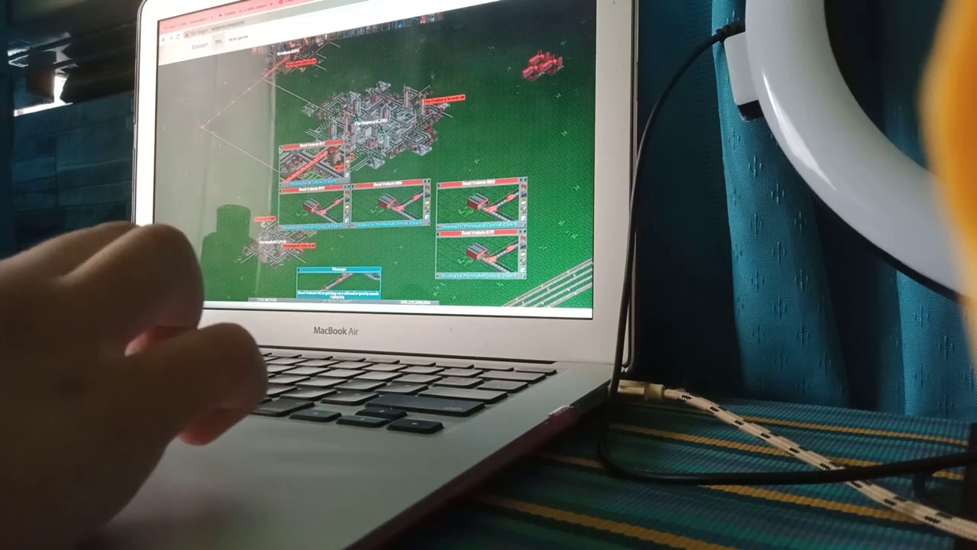
# Close the last cloned vehicle windows and details, and pick the Bus Station tool.
pyautogui.click(282, 188)
pyautogui.click(354, 185)
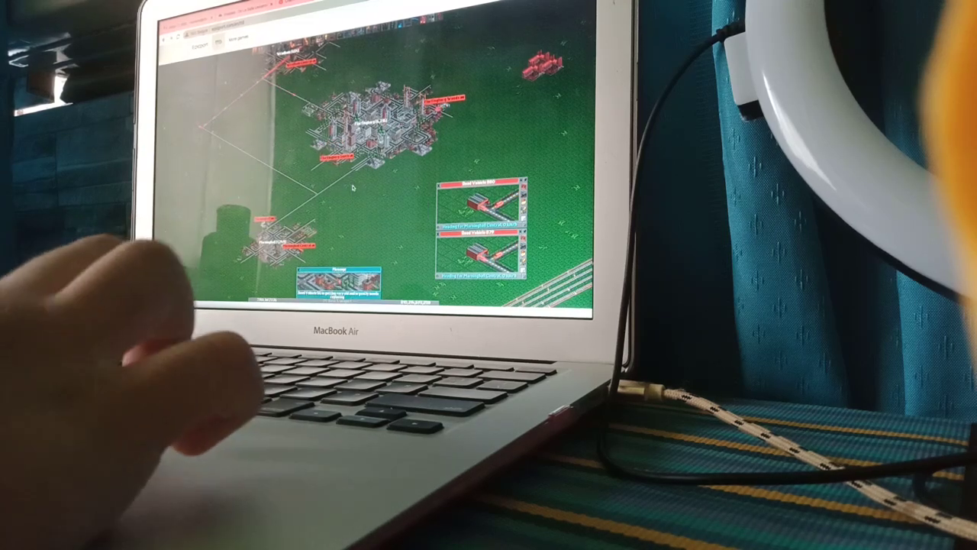
pyautogui.click(439, 233)
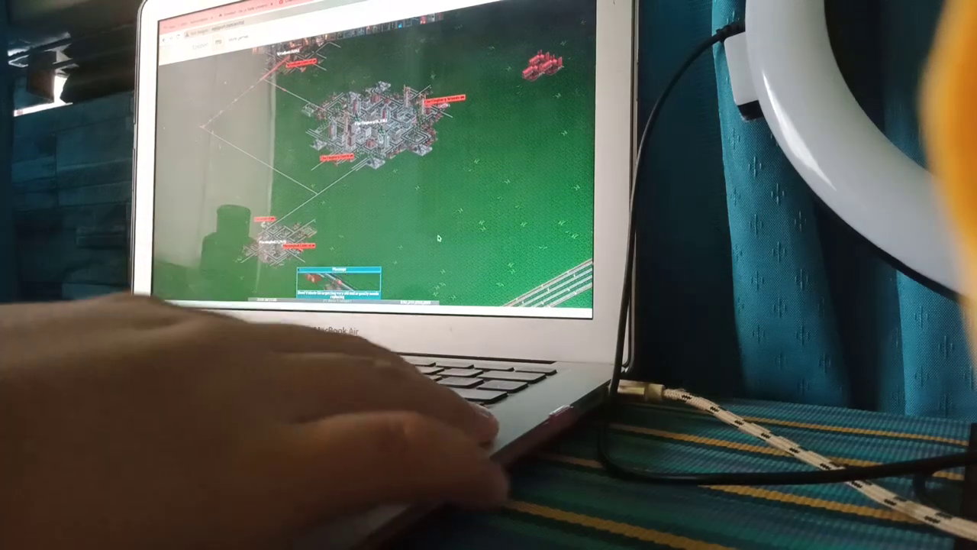
pyautogui.scroll(5, 382, 175)
pyautogui.hscroll(-3, 381, 30)
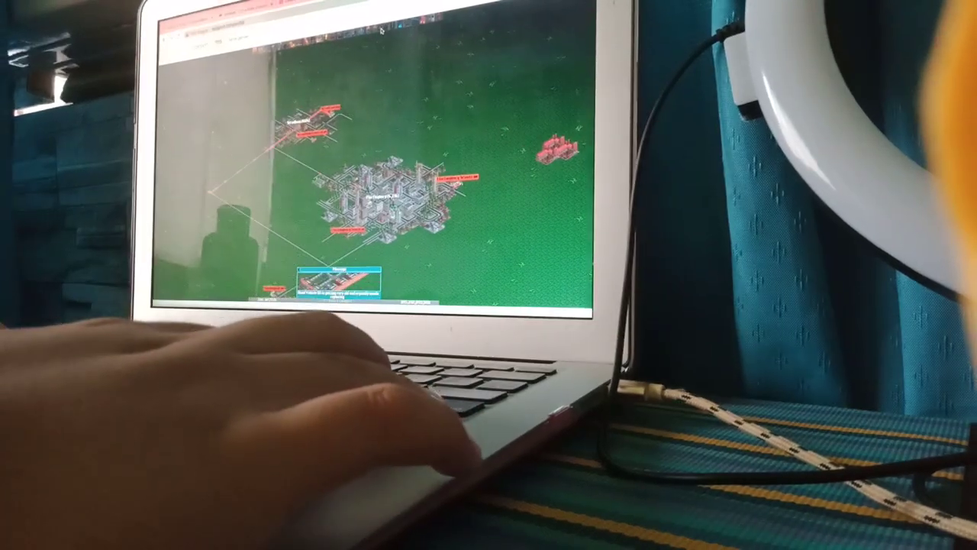
pyautogui.scroll(3, 382, 191)
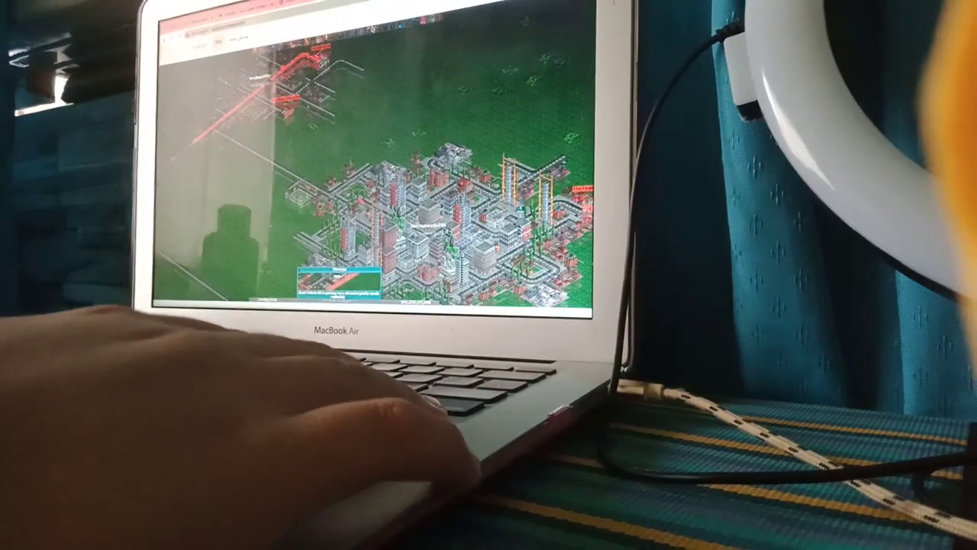
pyautogui.scroll(2, 382, 191)
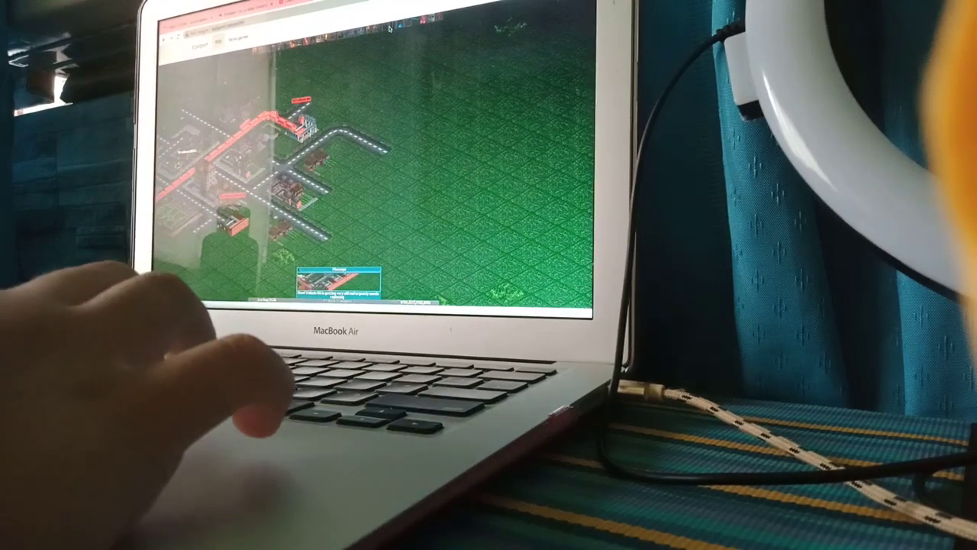
pyautogui.click(397, 39)
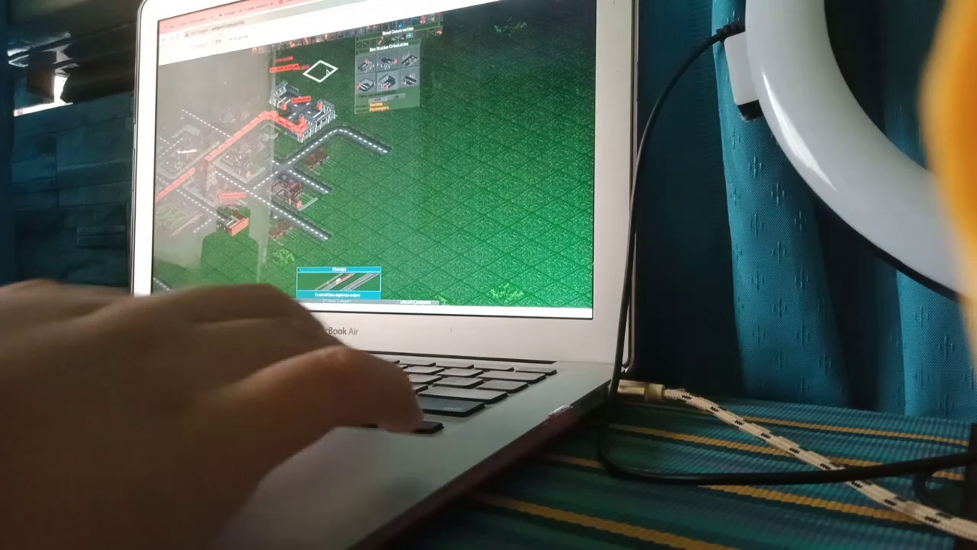
# Build a bus station by the town road, retry elsewhere, then cancel placement.
pyautogui.click(282, 98)
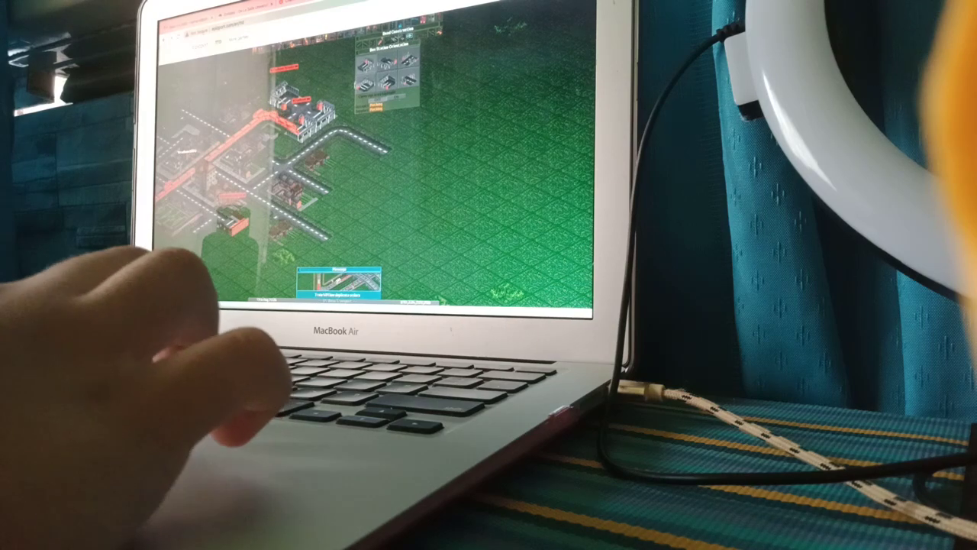
pyautogui.hscroll(3, 332, 103)
pyautogui.scroll(-5, 332, 103)
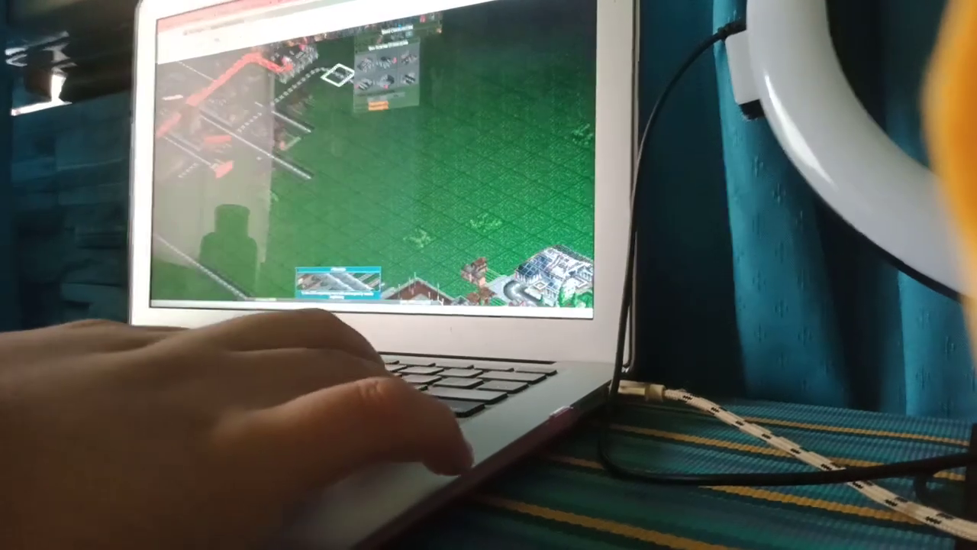
pyautogui.scroll(3, 374, 168)
pyautogui.scroll(3, 374, 168)
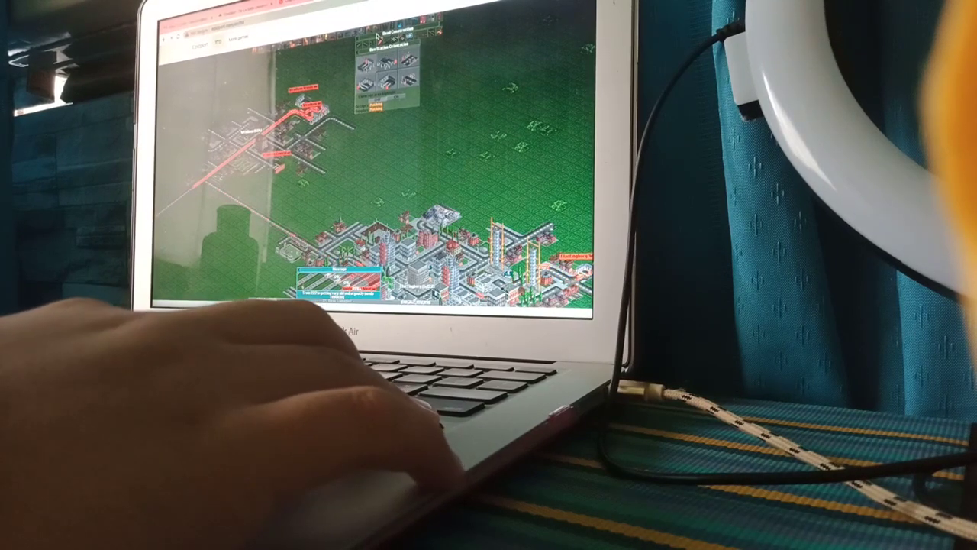
pyautogui.scroll(-5, 374, 168)
pyautogui.scroll(-3, 374, 168)
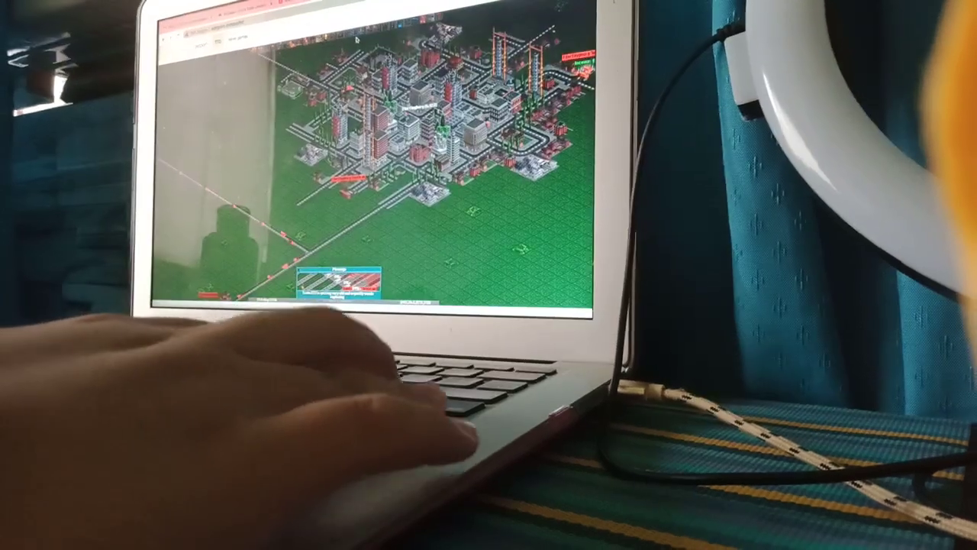
pyautogui.scroll(-3, 374, 168)
pyautogui.scroll(-3, 374, 168)
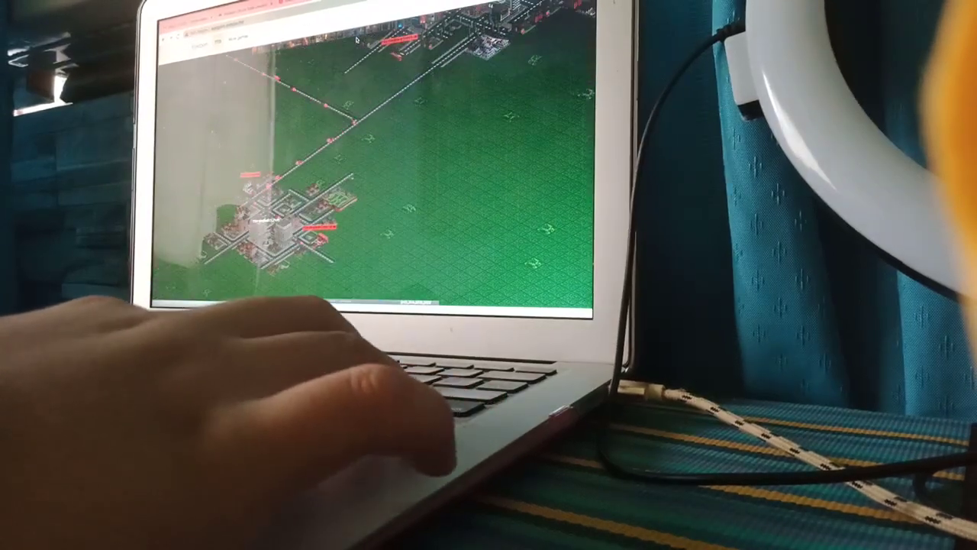
pyautogui.scroll(-2, 356, 40)
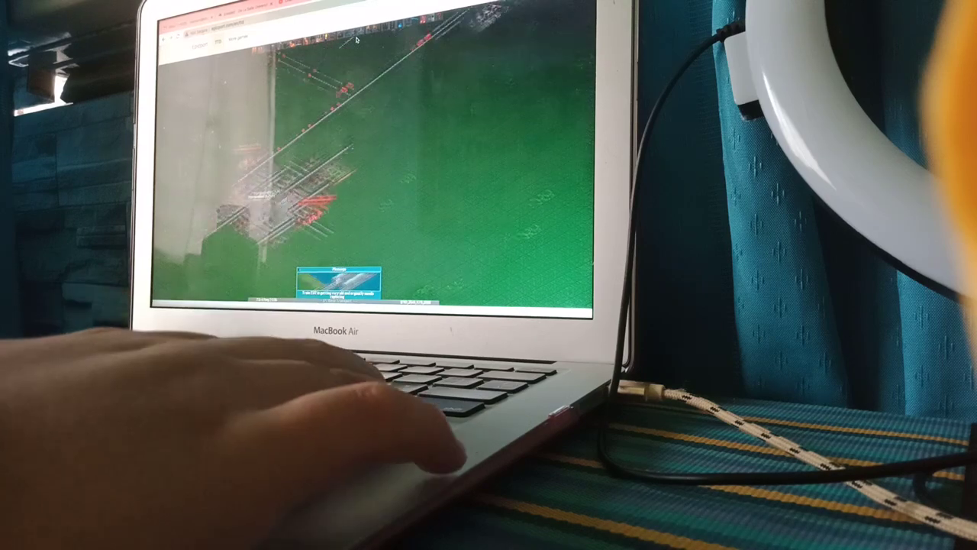
pyautogui.scroll(3, 355, 39)
pyautogui.scroll(3, 355, 40)
pyautogui.scroll(2, 356, 39)
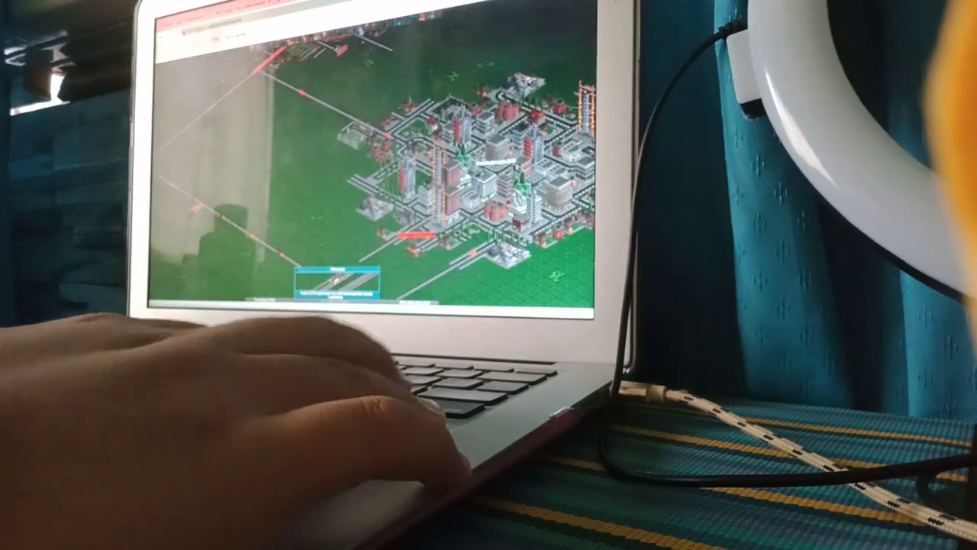
pyautogui.scroll(3, 374, 168)
pyautogui.scroll(3, 374, 168)
pyautogui.scroll(2, 374, 168)
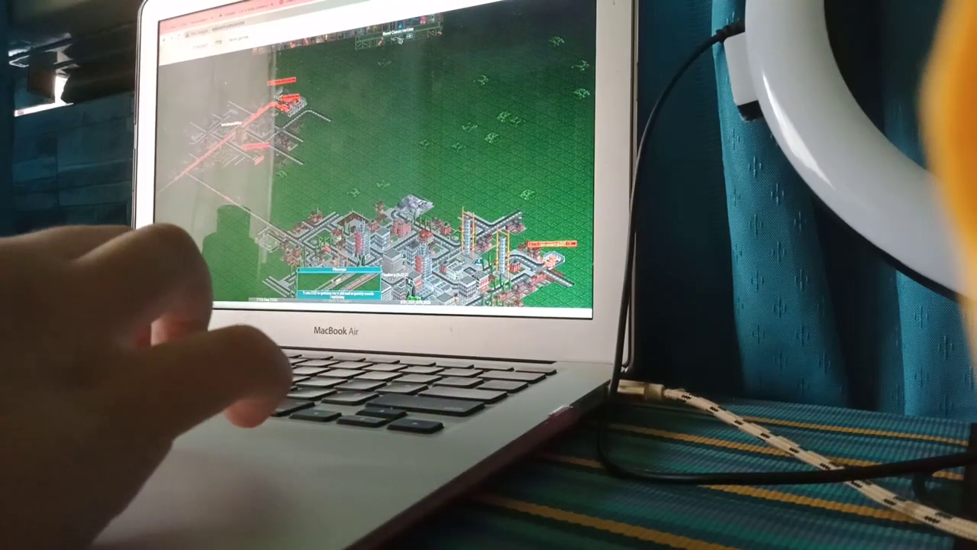
pyautogui.press('6')
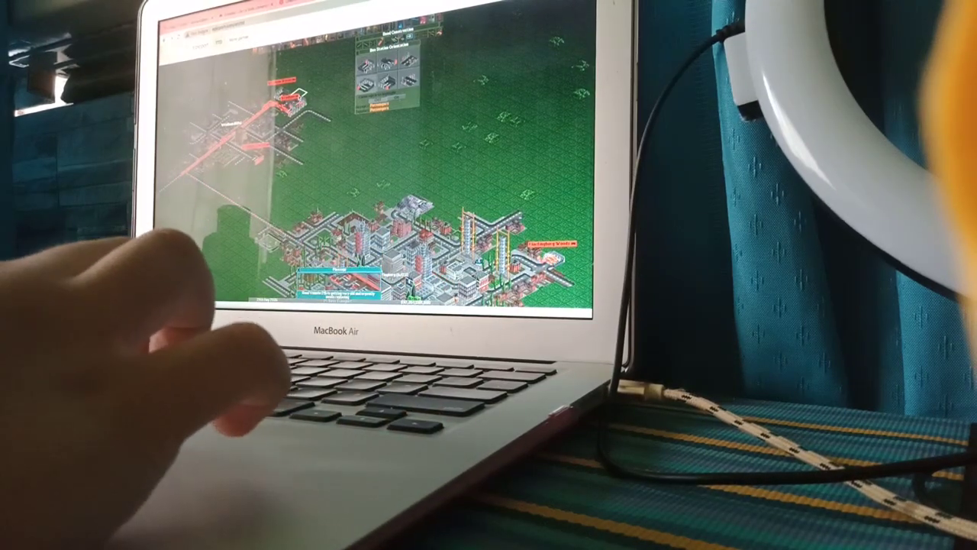
pyautogui.click(538, 263)
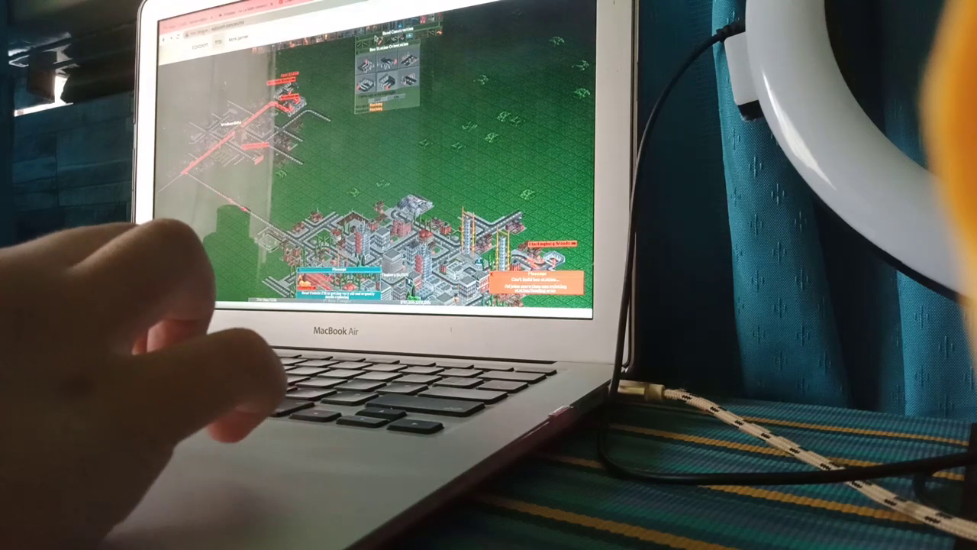
pyautogui.press('Escape')
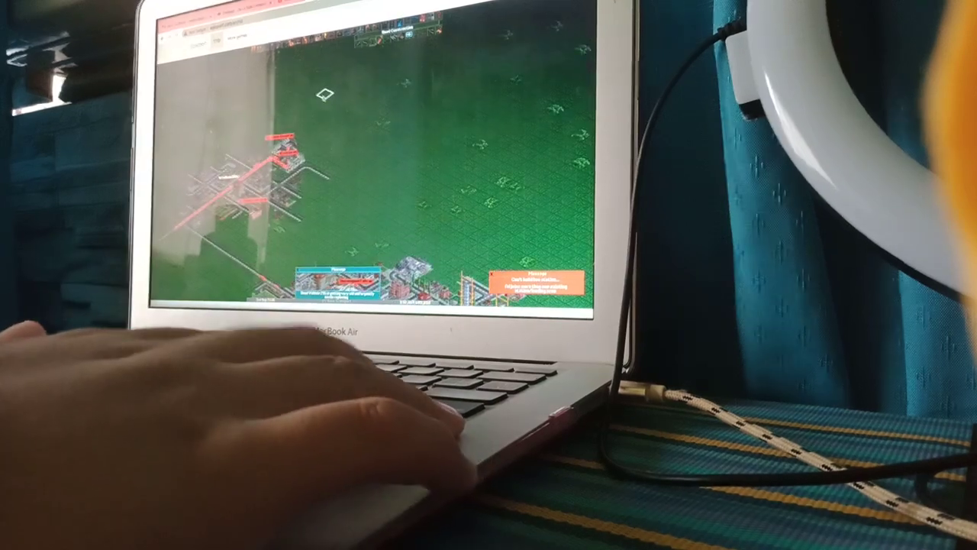
pyautogui.scroll(-3, 317, 99)
pyautogui.hscroll(3, 318, 100)
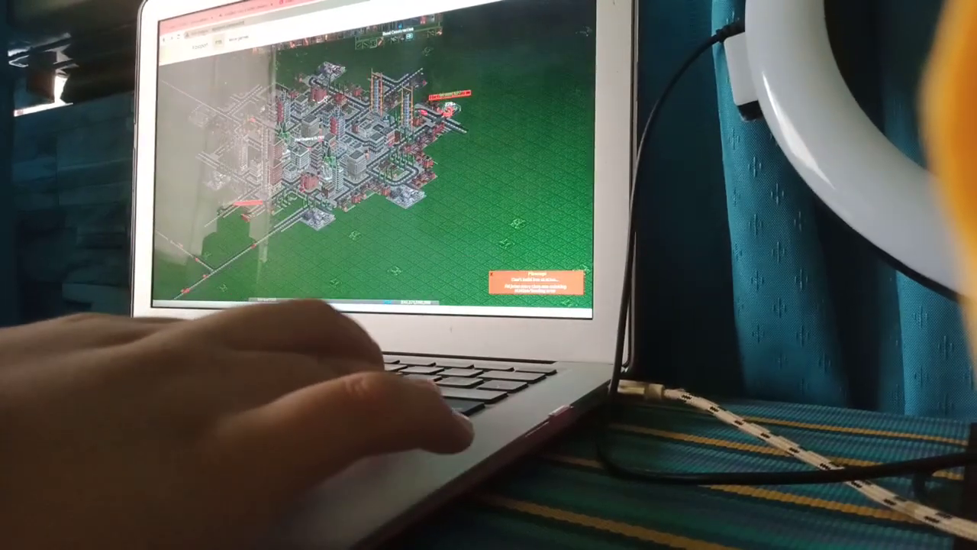
# Close the Road Construction toolbar.
pyautogui.click(364, 32)
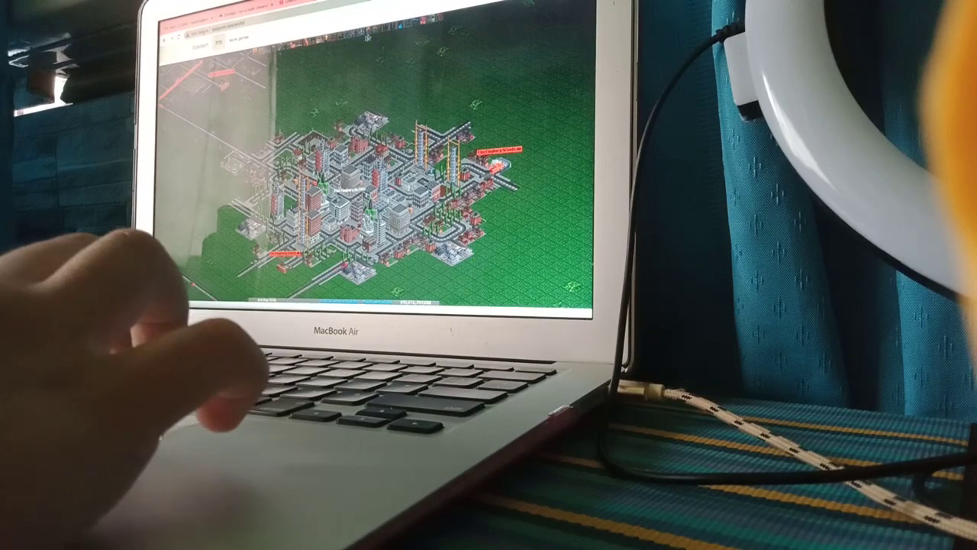
pyautogui.scroll(-3, 374, 175)
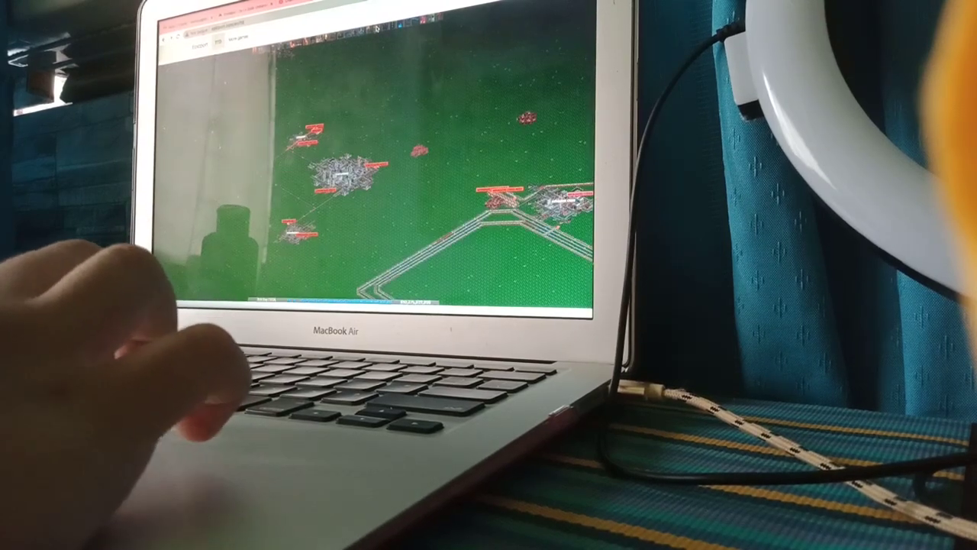
pyautogui.scroll(2, 435, 175)
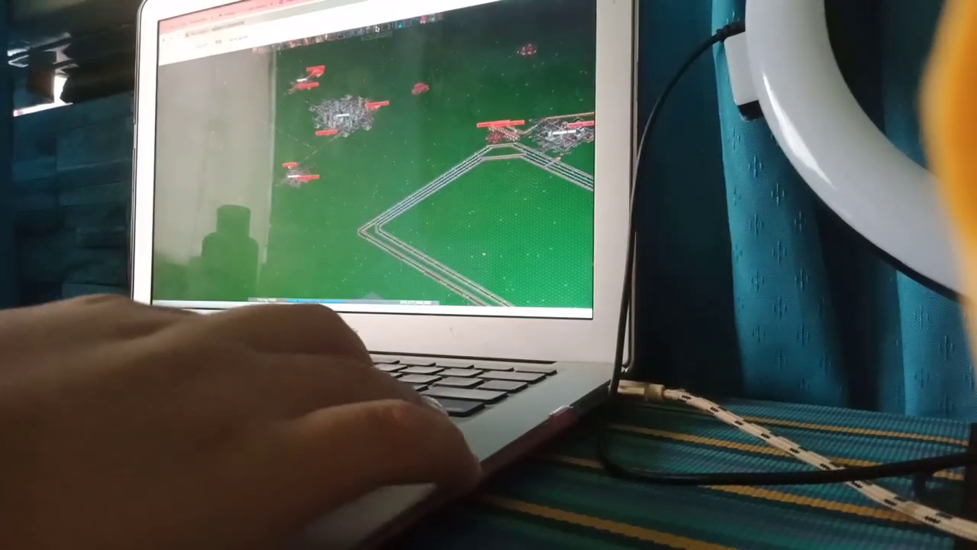
pyautogui.scroll(2, 435, 175)
pyautogui.scroll(-5, 373, 175)
pyautogui.scroll(-5, 374, 175)
pyautogui.scroll(-5, 374, 175)
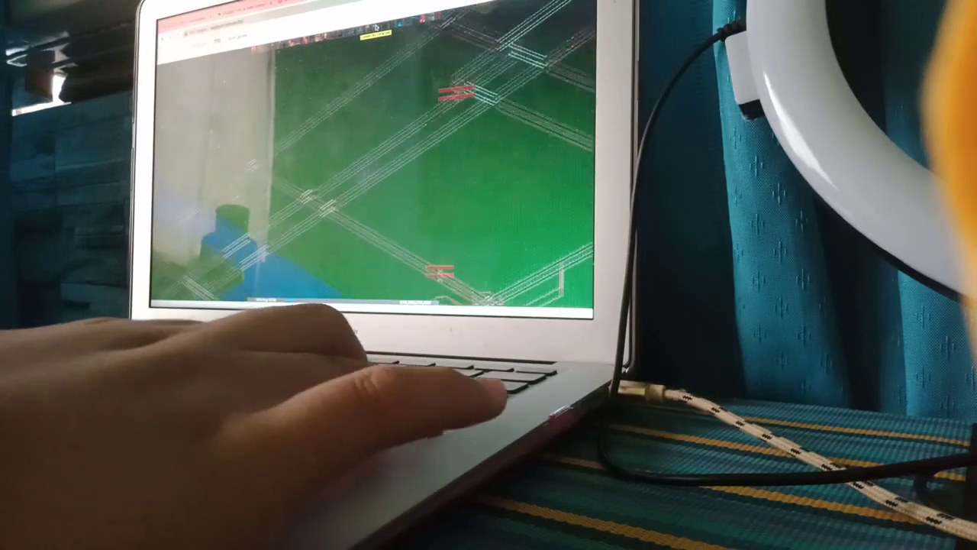
pyautogui.scroll(-5, 374, 176)
pyautogui.scroll(5, 374, 176)
pyautogui.scroll(5, 374, 176)
pyautogui.scroll(5, 374, 175)
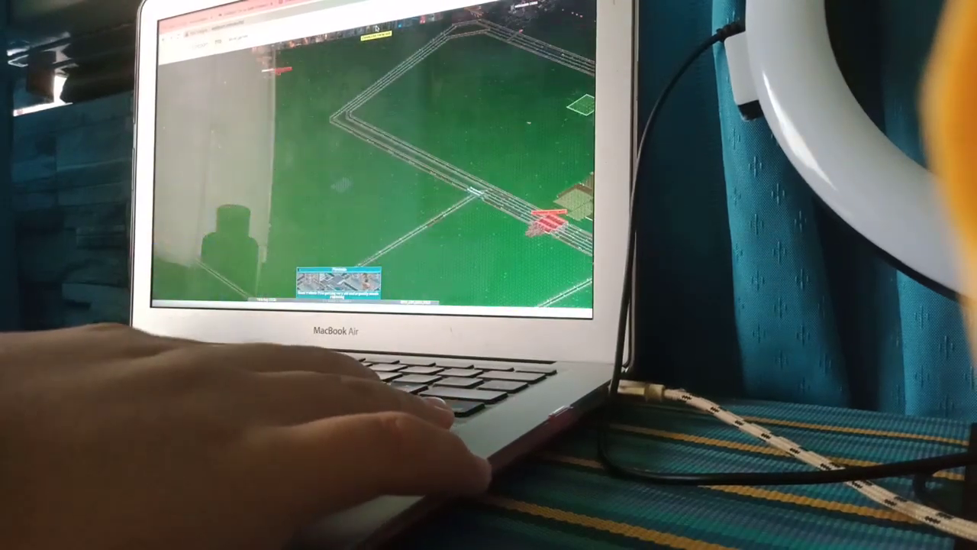
pyautogui.scroll(5, 374, 176)
pyautogui.scroll(5, 374, 176)
pyautogui.scroll(5, 374, 176)
pyautogui.scroll(3, 374, 175)
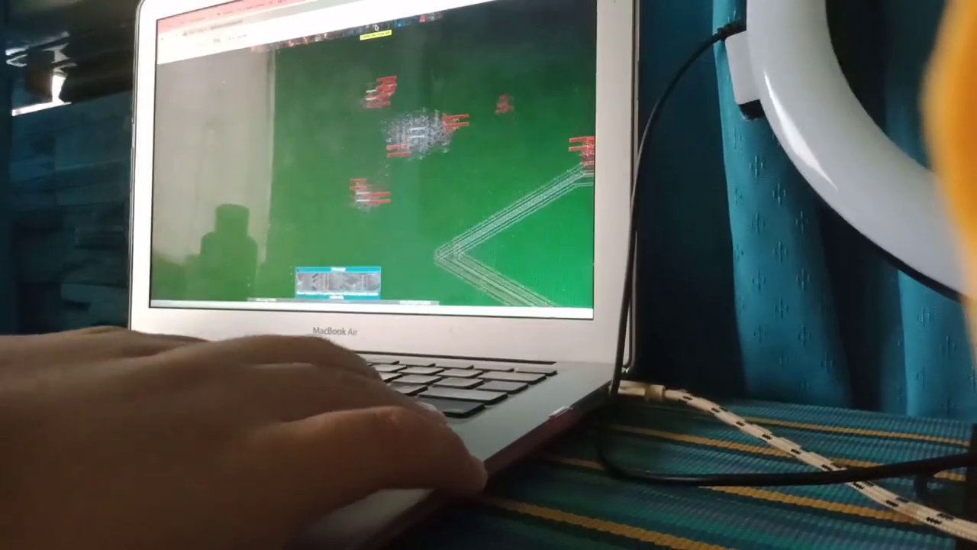
pyautogui.scroll(3, 374, 176)
pyautogui.hscroll(5, 374, 175)
pyautogui.hscroll(2, 374, 175)
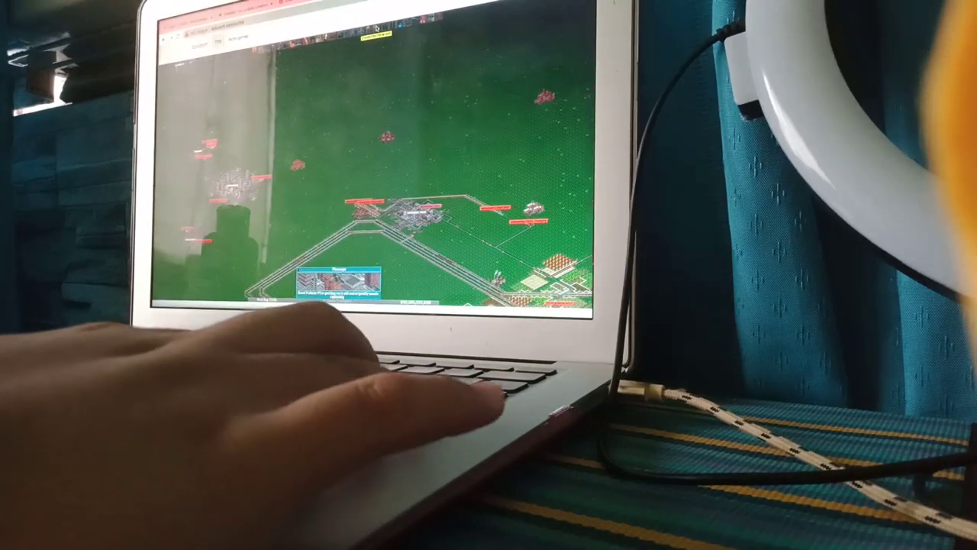
pyautogui.scroll(-3, 374, 176)
pyautogui.hscroll(2, 374, 175)
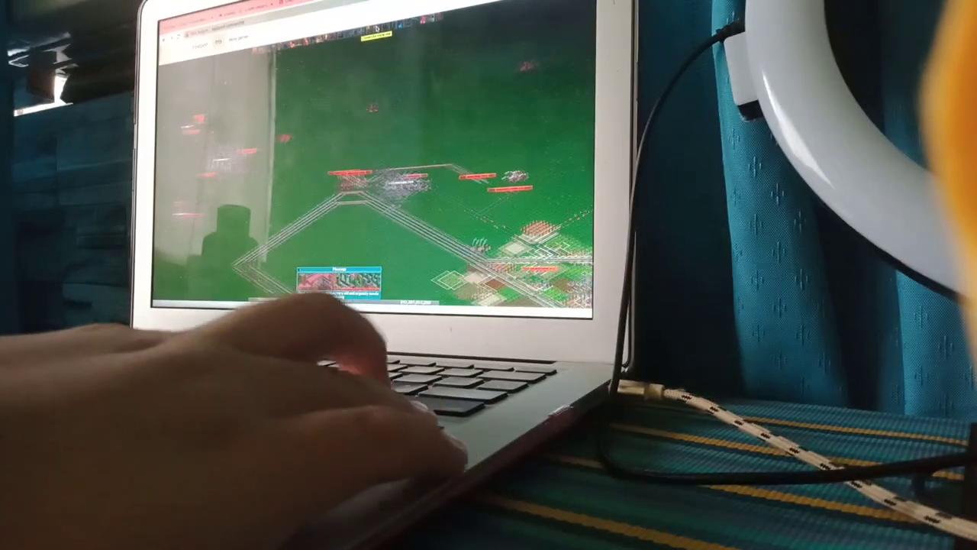
pyautogui.hscroll(3, 374, 176)
pyautogui.hscroll(3, 374, 176)
pyautogui.scroll(-2, 374, 175)
pyautogui.hscroll(1, 374, 176)
pyautogui.scroll(-2, 374, 175)
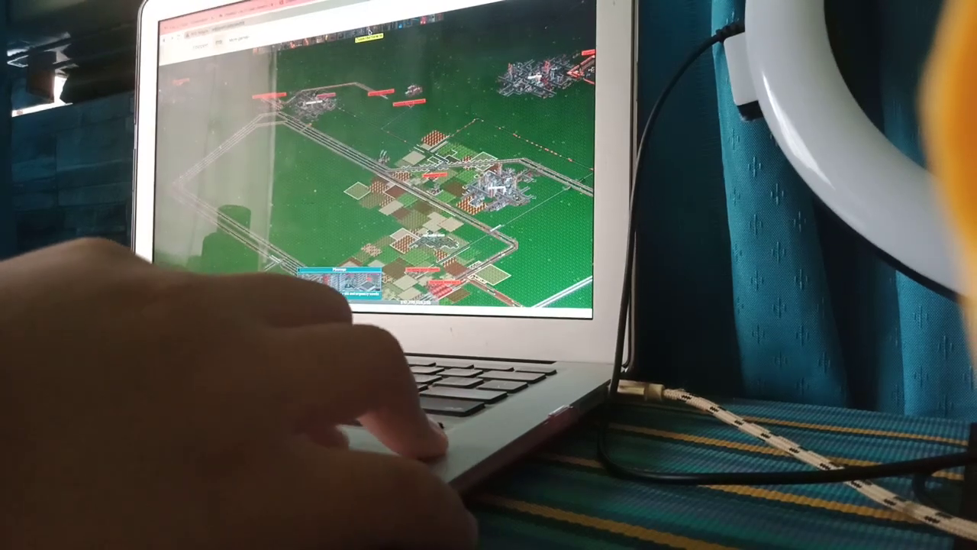
pyautogui.scroll(-3, 382, 176)
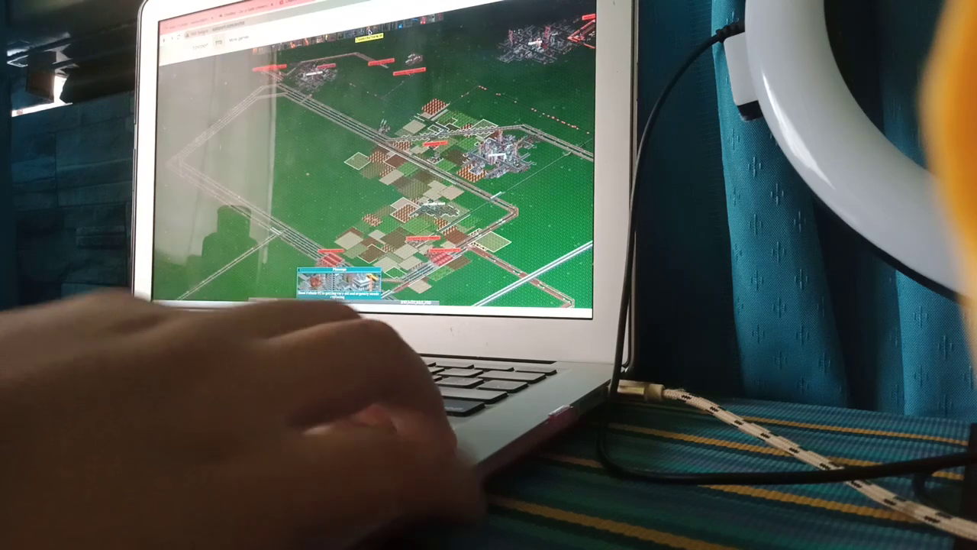